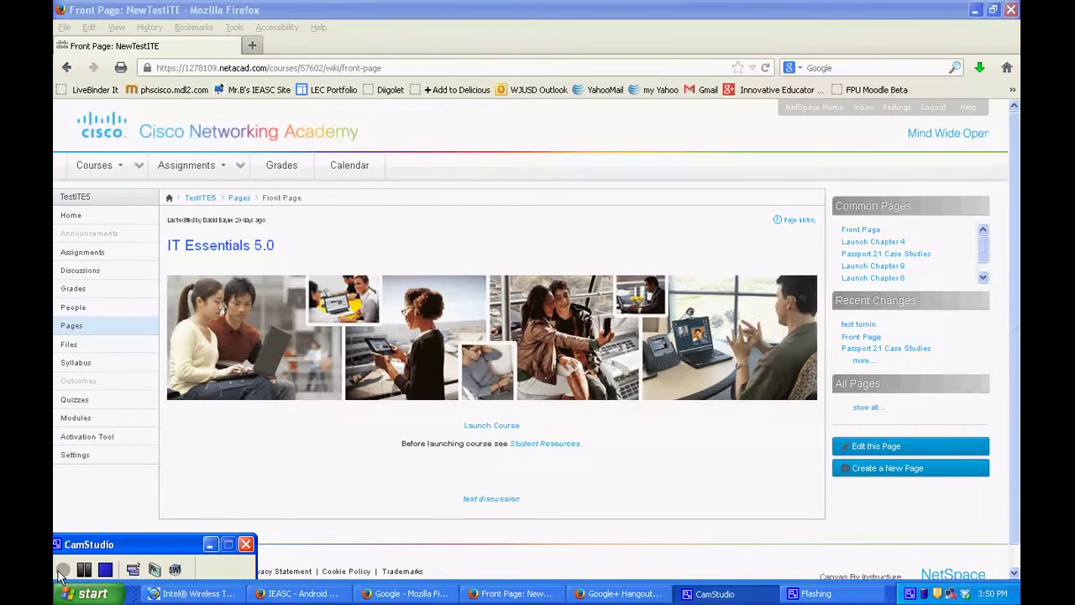
# Bring the TestITE5 'IT Essentials 5.0' course front page into focus in Firefox.
pyautogui.click(60, 571)
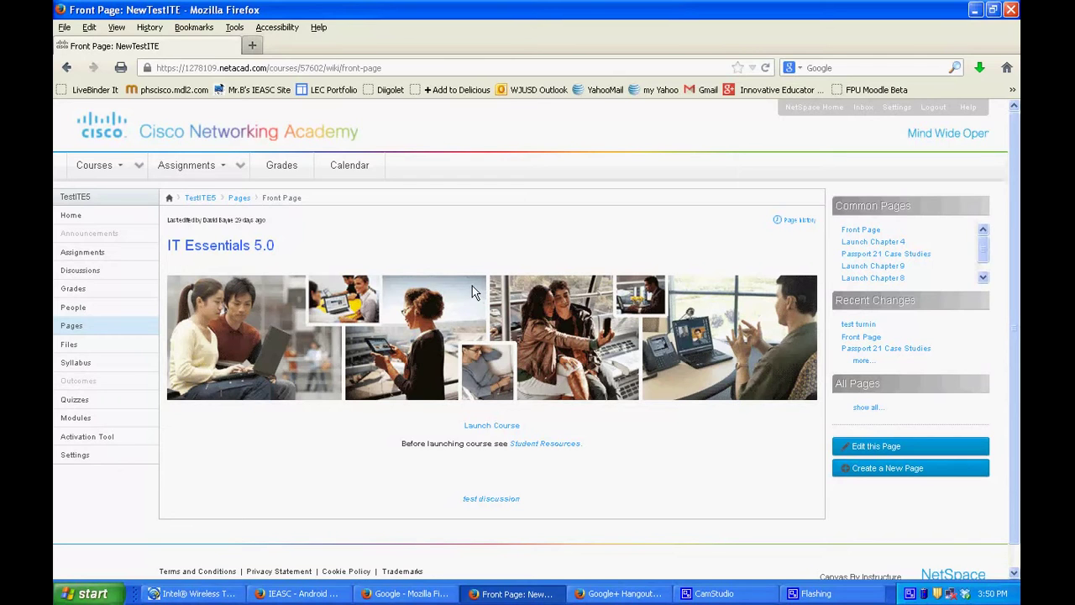
# Open TestITE5's Assignments page listing the Turnin group and its assignments.
pyautogui.click(83, 255)
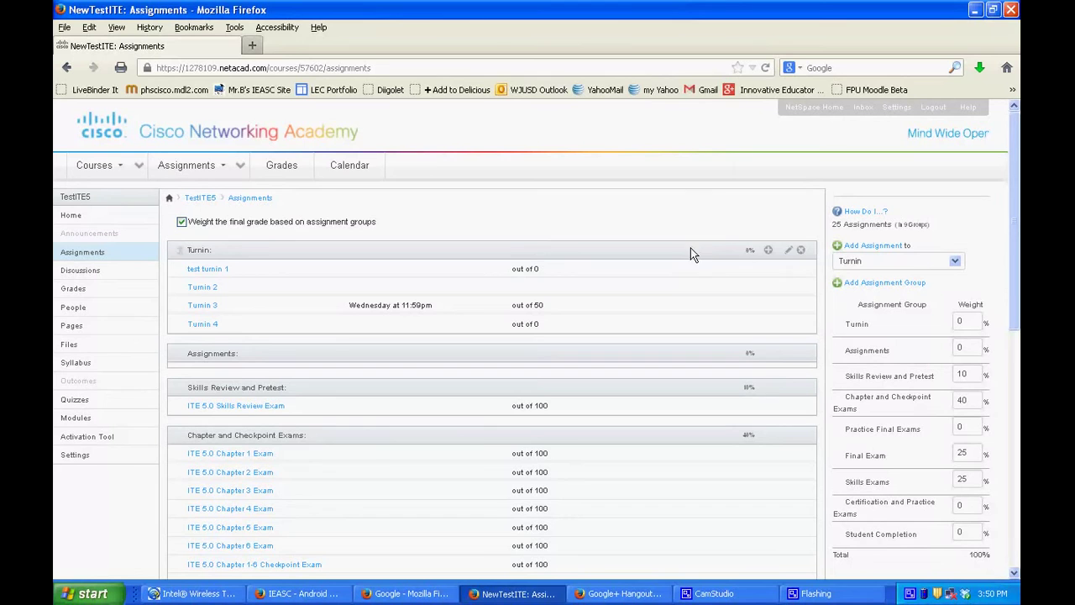
# Add 'Test for Podcast' to the Turnin group, due September 6, 2013.
pyautogui.click(768, 251)
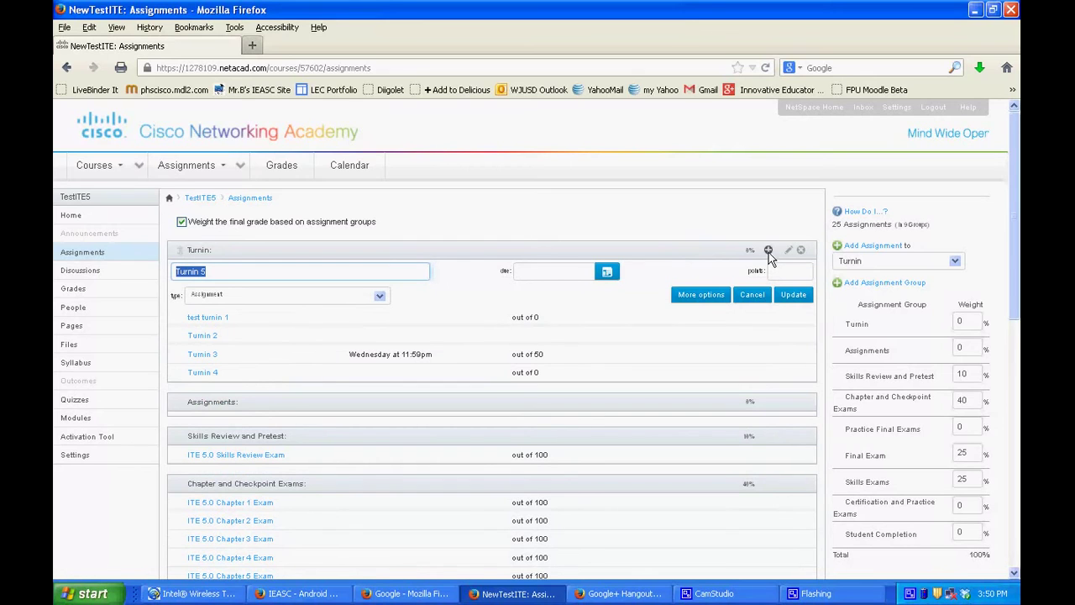
pyautogui.write('Test for Podcast')
pyautogui.click(608, 275)
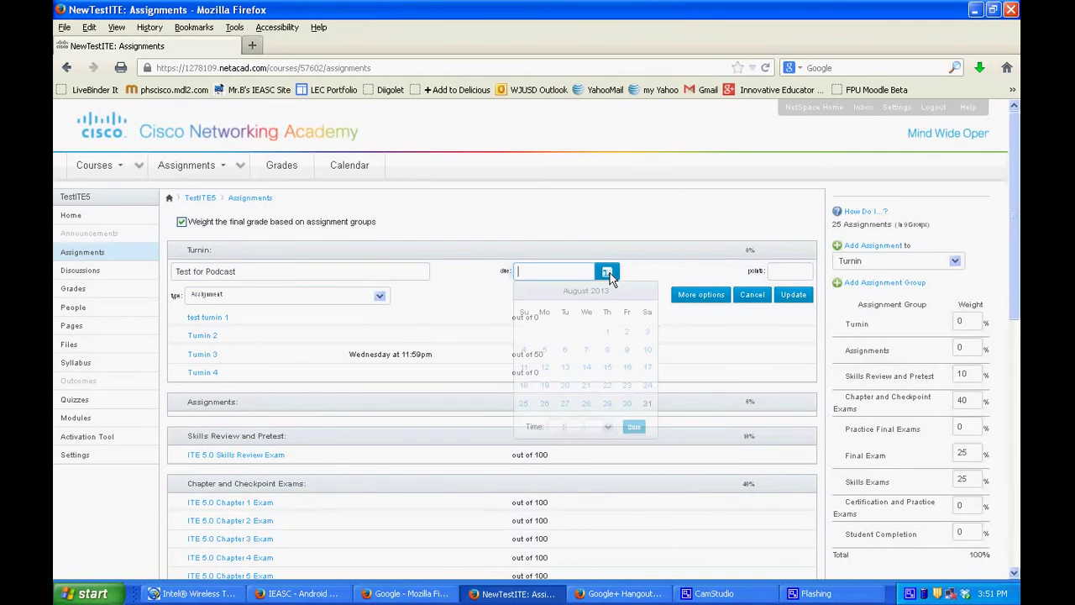
pyautogui.click(649, 292)
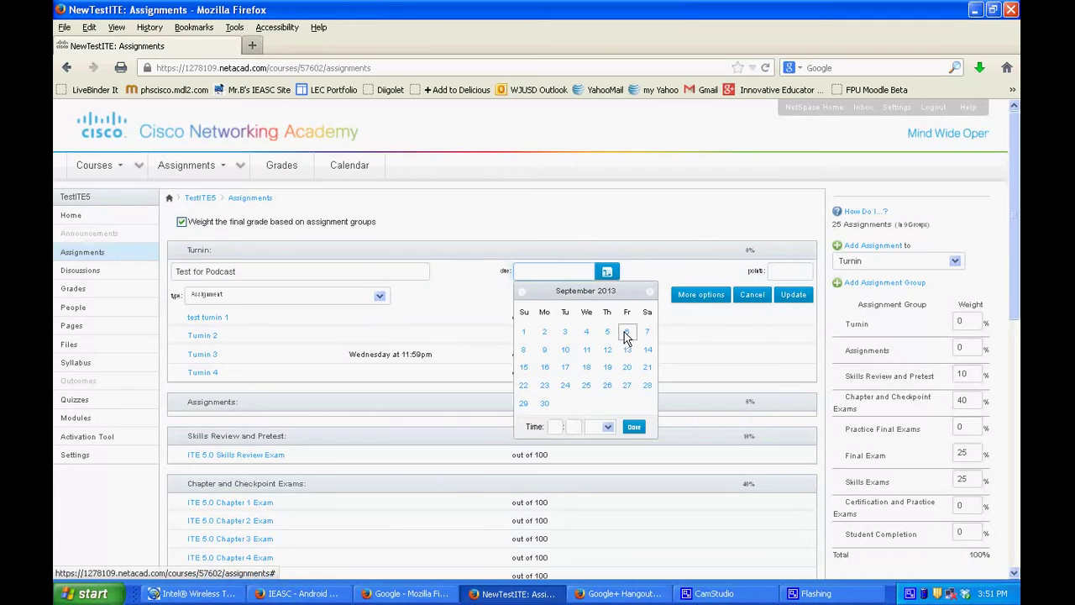
pyautogui.click(624, 332)
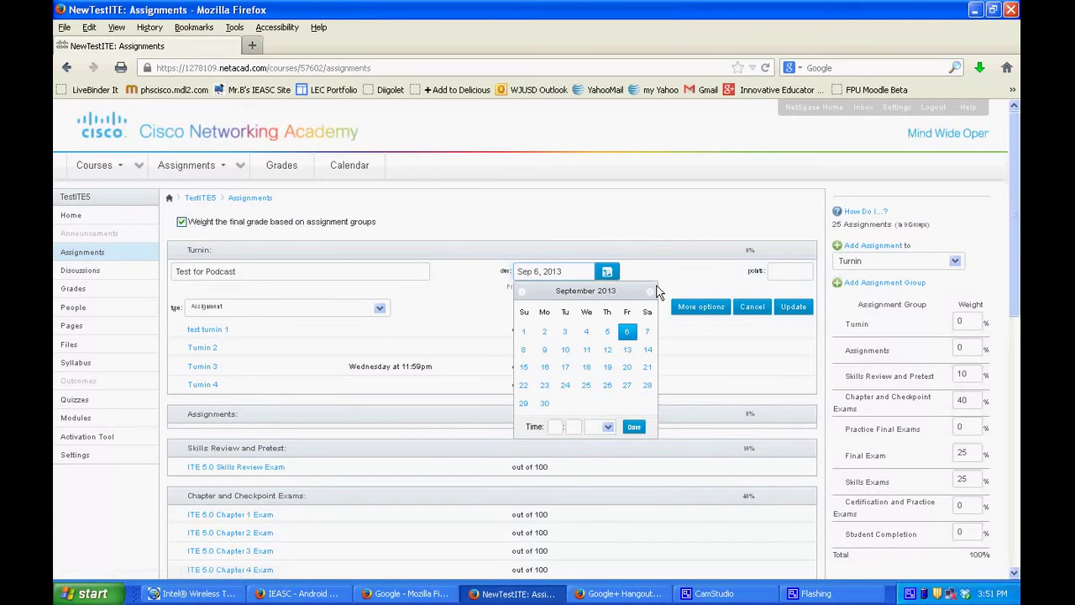
pyautogui.click(633, 429)
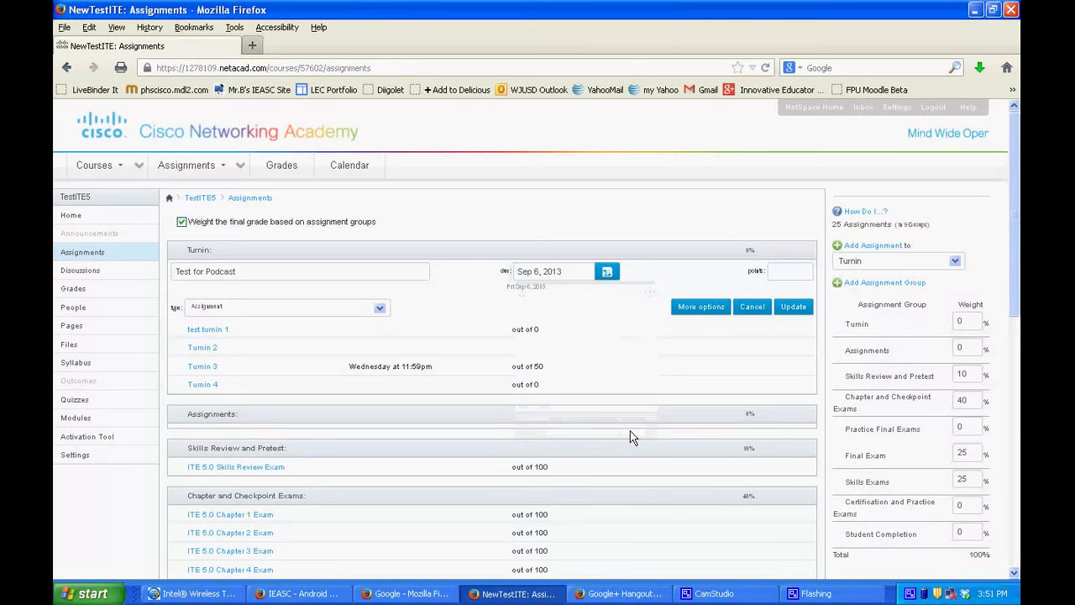
# Keep the new assignment's type as Assignment.
pyautogui.click(379, 311)
pyautogui.click(380, 311)
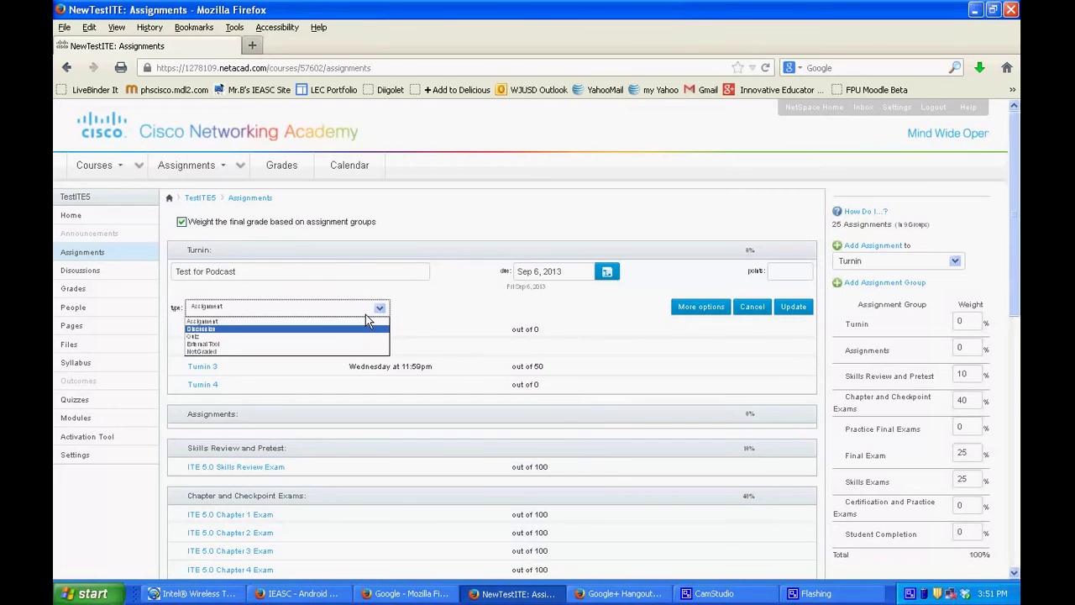
pyautogui.click(369, 321)
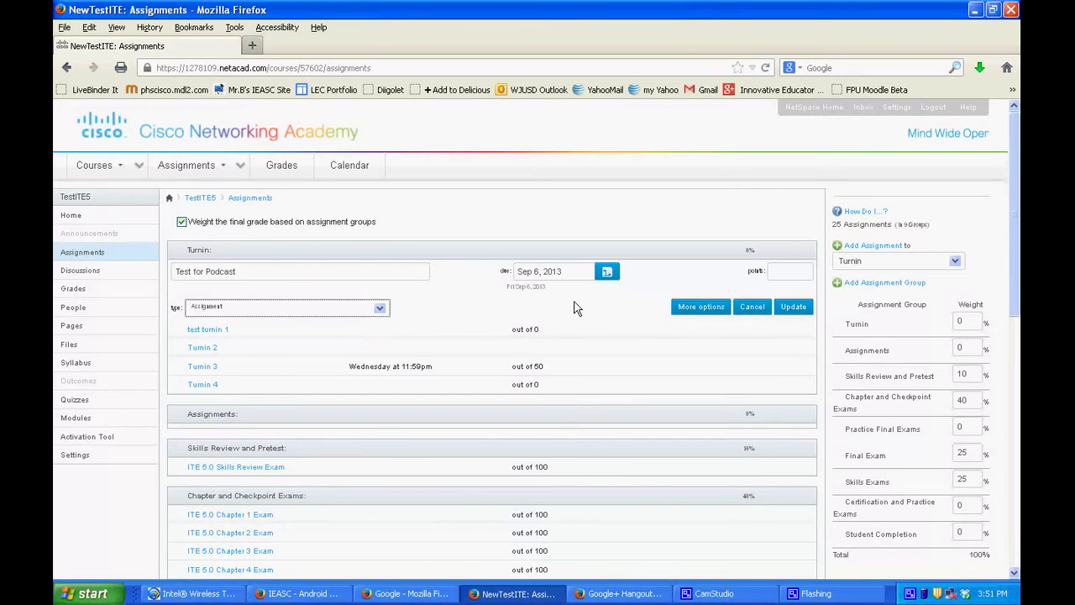
# In the full editor, write 'Instructions' and 'Attach file' as separate description lines.
pyautogui.click(700, 308)
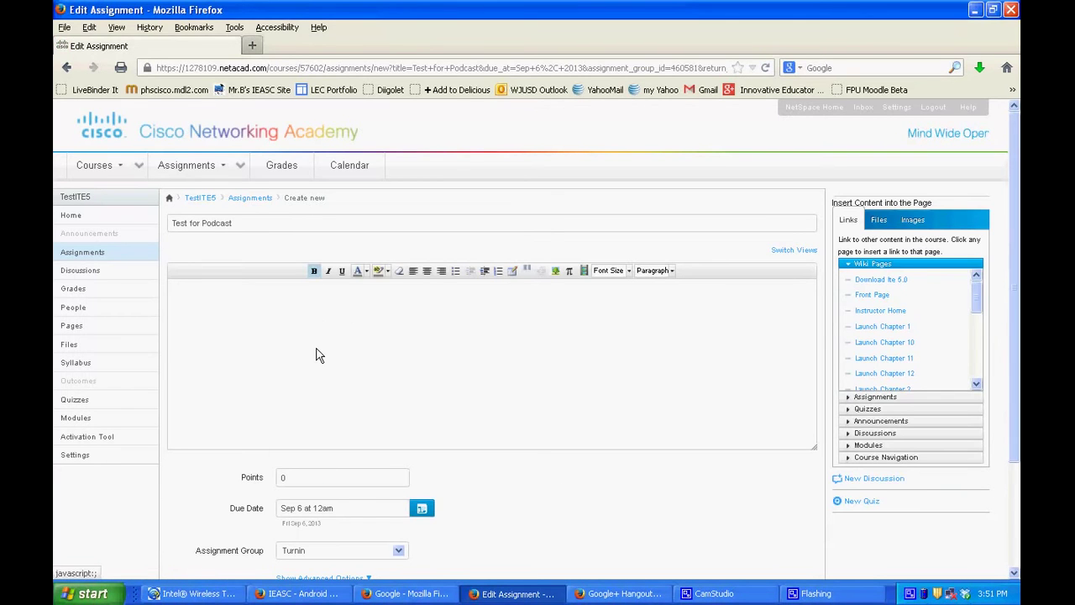
pyautogui.click(279, 334)
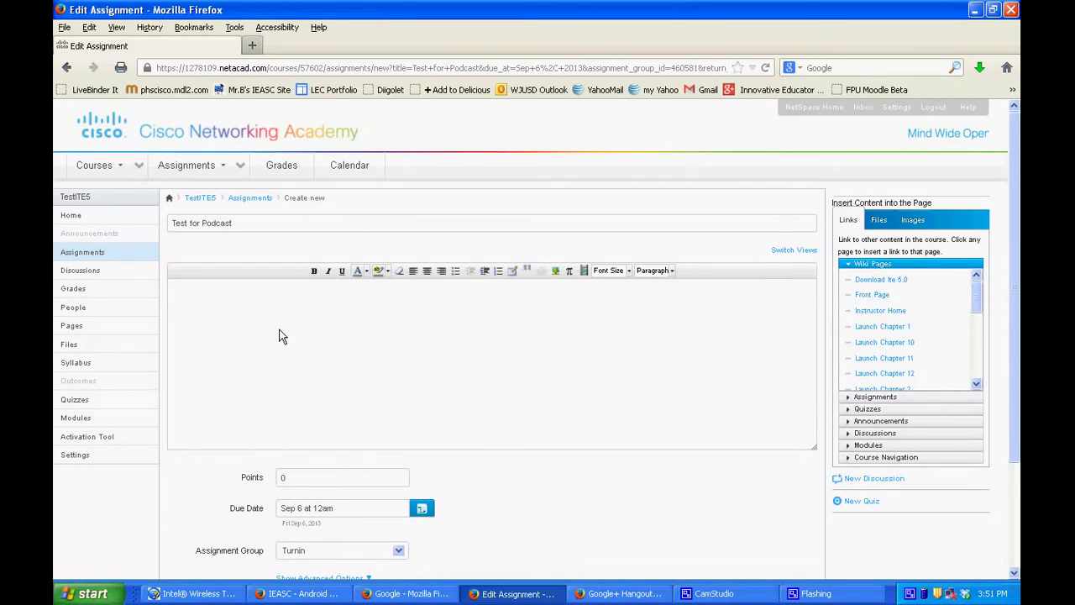
pyautogui.write('Instructions')
pyautogui.press('Return')
pyautogui.write('Attach file')
pyautogui.press('Return')
# Insert a link to the course file About.txt under 'Attach file' in the description.
pyautogui.click(880, 221)
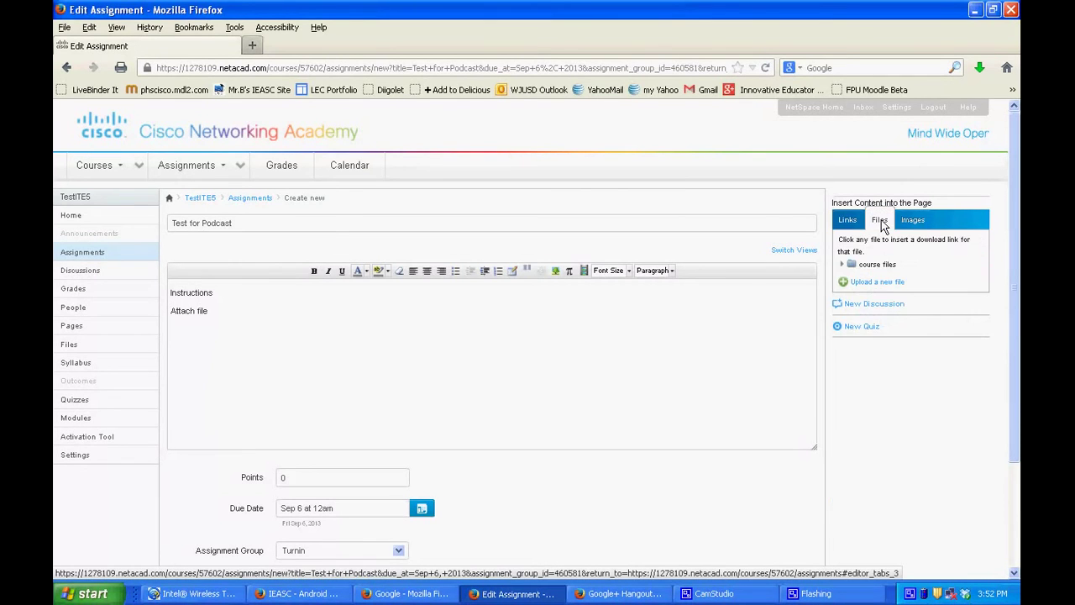
pyautogui.click(853, 267)
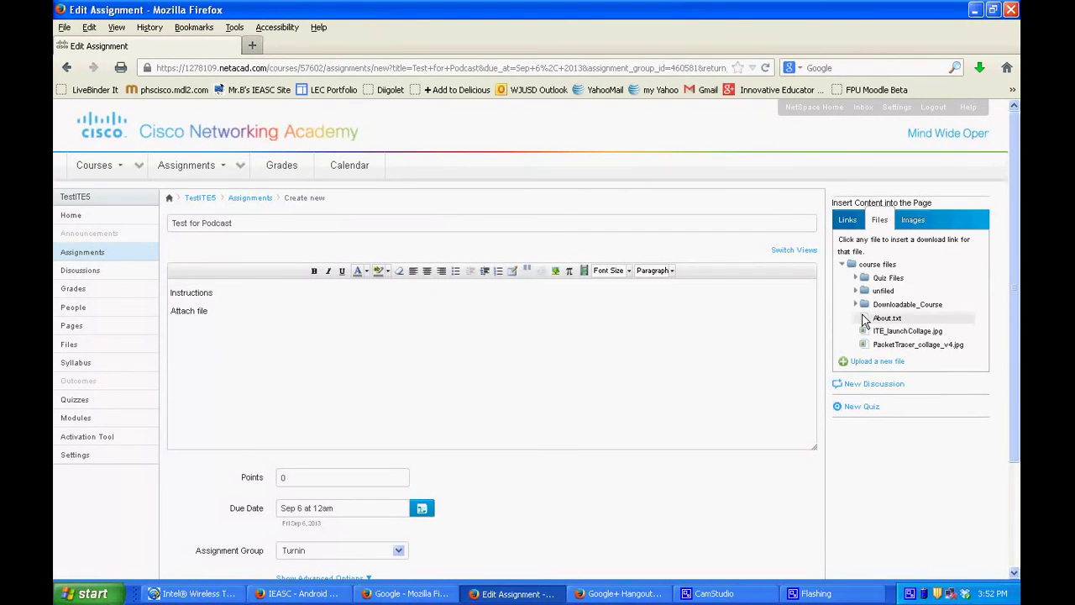
pyautogui.click(863, 278)
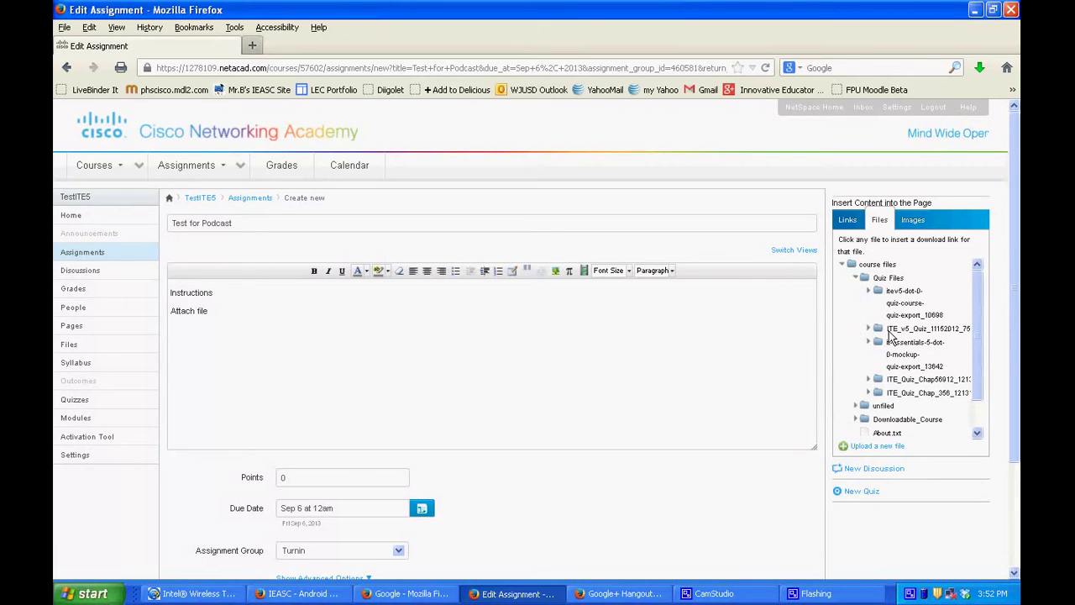
pyautogui.click(860, 279)
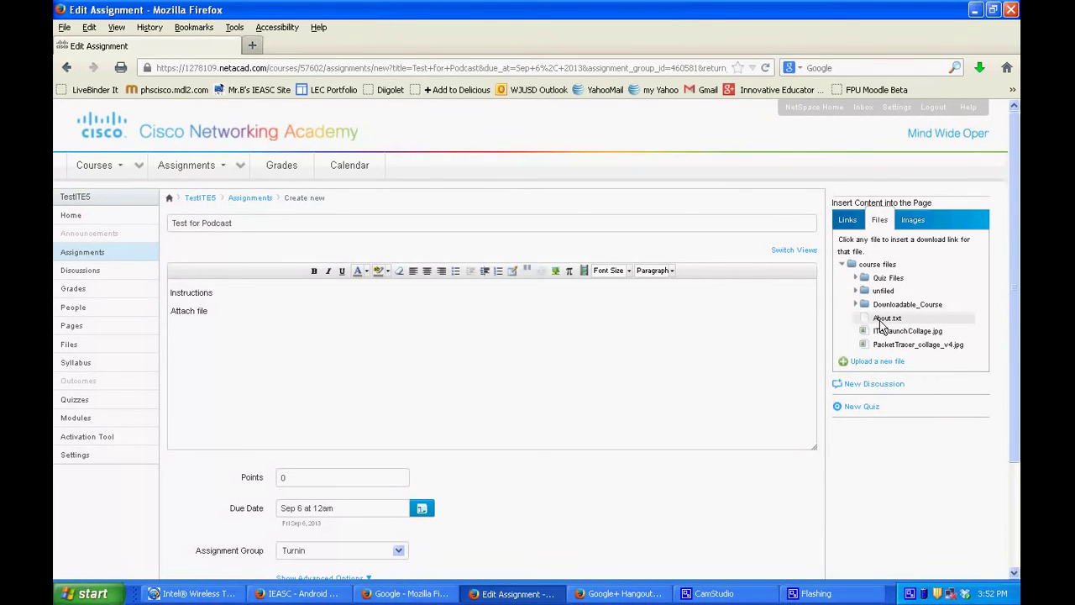
pyautogui.click(883, 320)
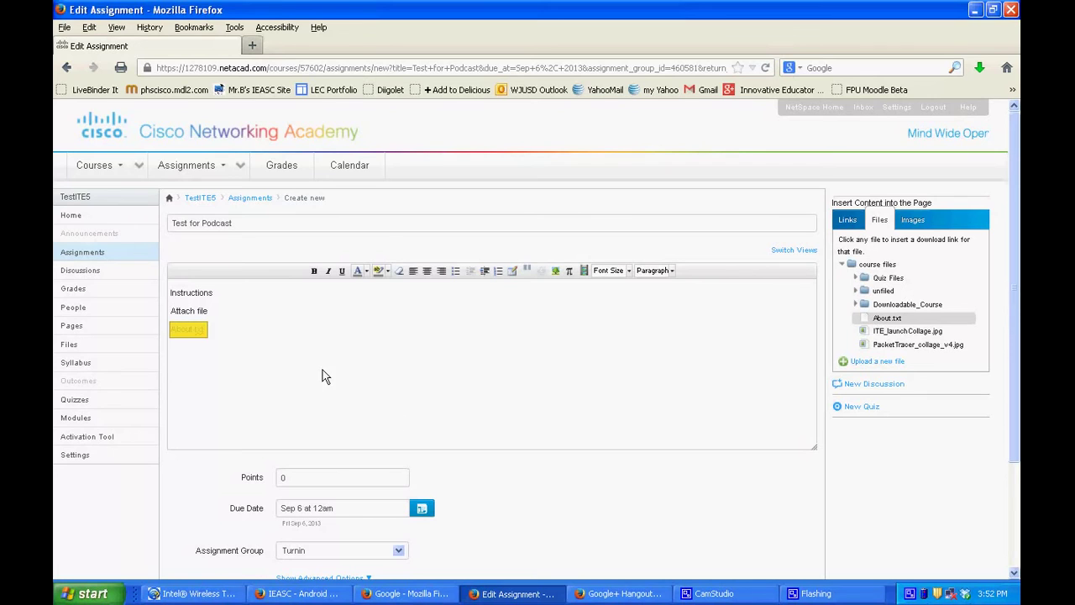
pyautogui.click(290, 339)
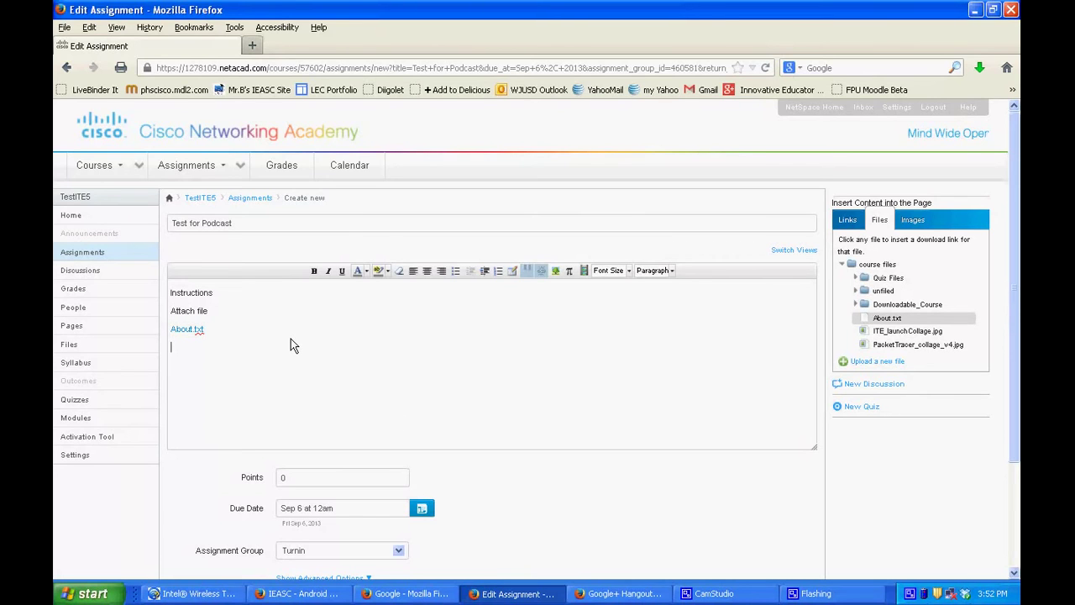
pyautogui.click(200, 330)
pyautogui.click(420, 338)
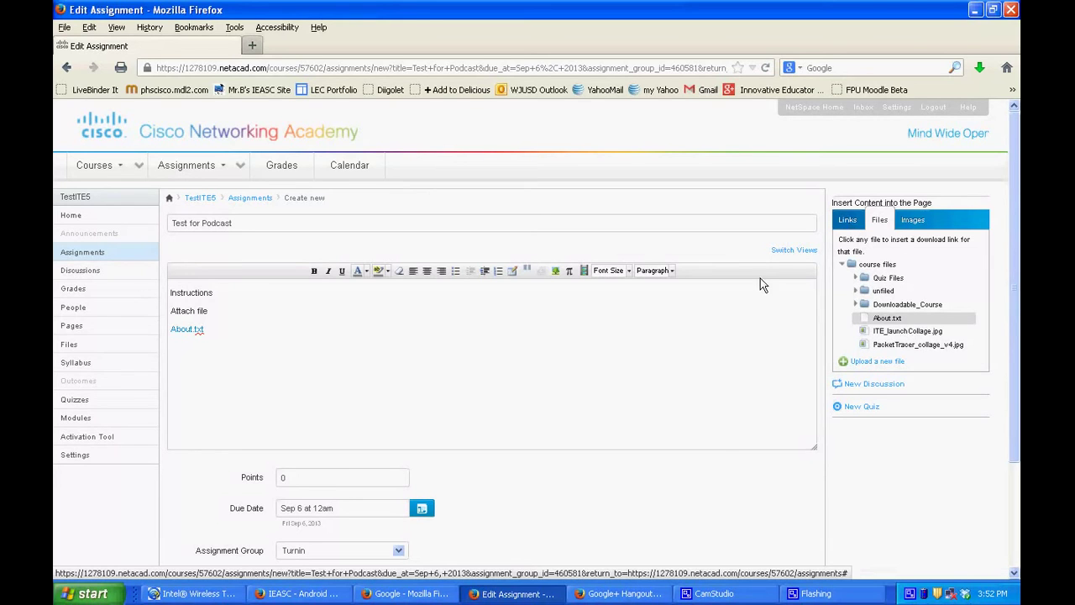
# Check the Points value 0 and the Sep 6 due date fields.
pyautogui.click(1014, 573)
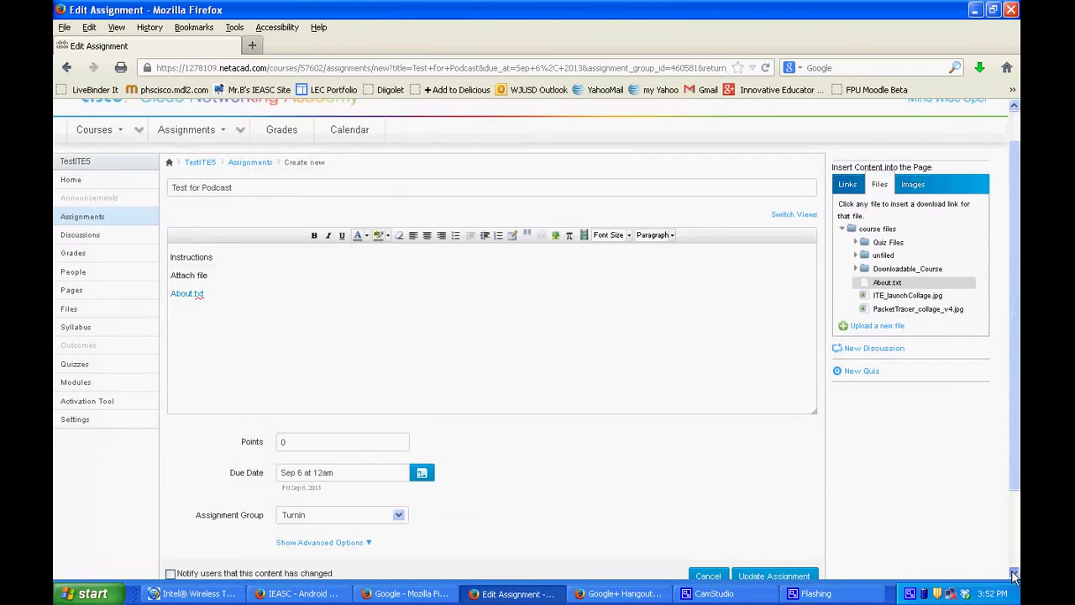
pyautogui.click(1014, 573)
pyautogui.click(1014, 574)
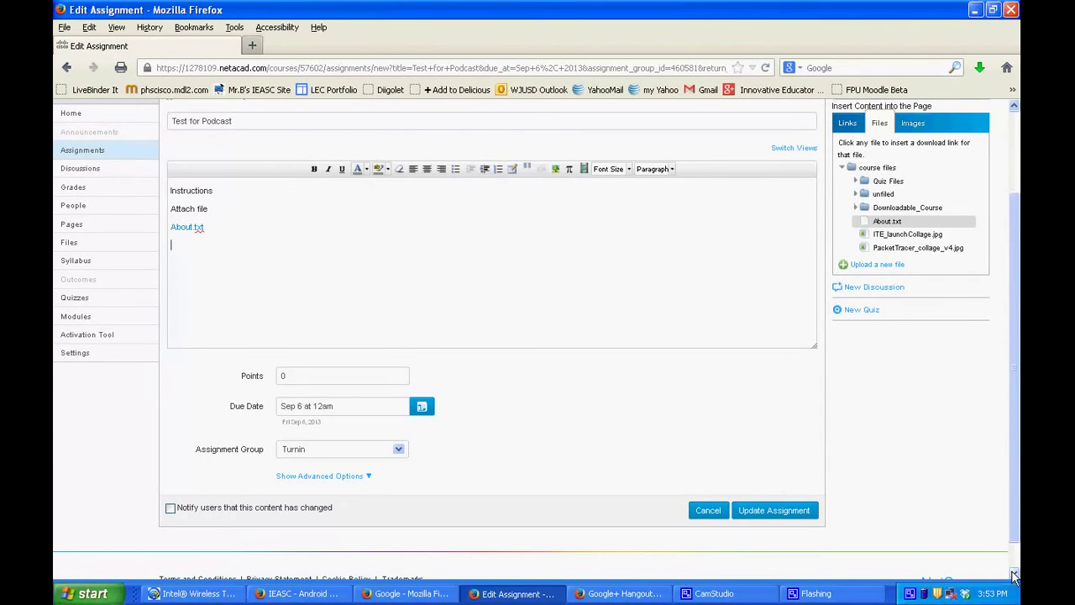
pyautogui.doubleClick(300, 378)
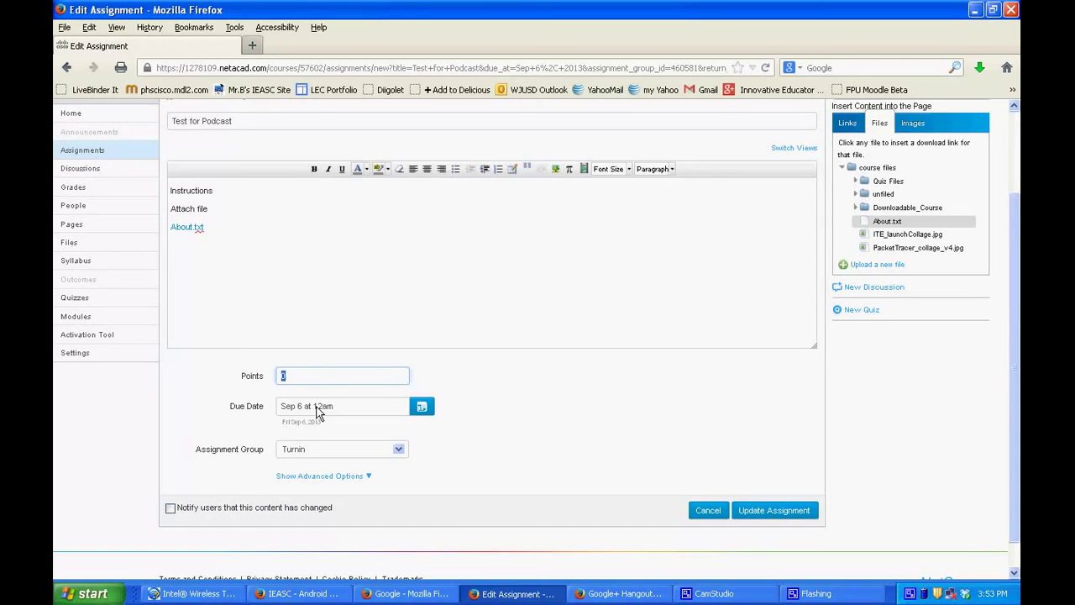
pyautogui.moveTo(316, 408); pyautogui.dragTo(274, 409)
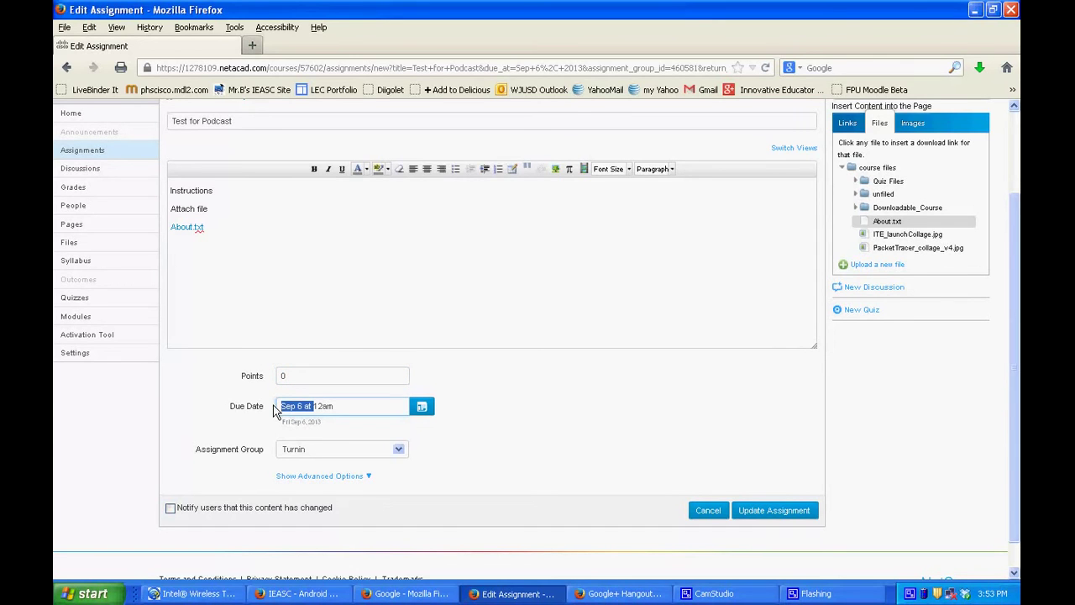
# Leave Turnin as the assignment group and show the advanced options.
pyautogui.click(399, 451)
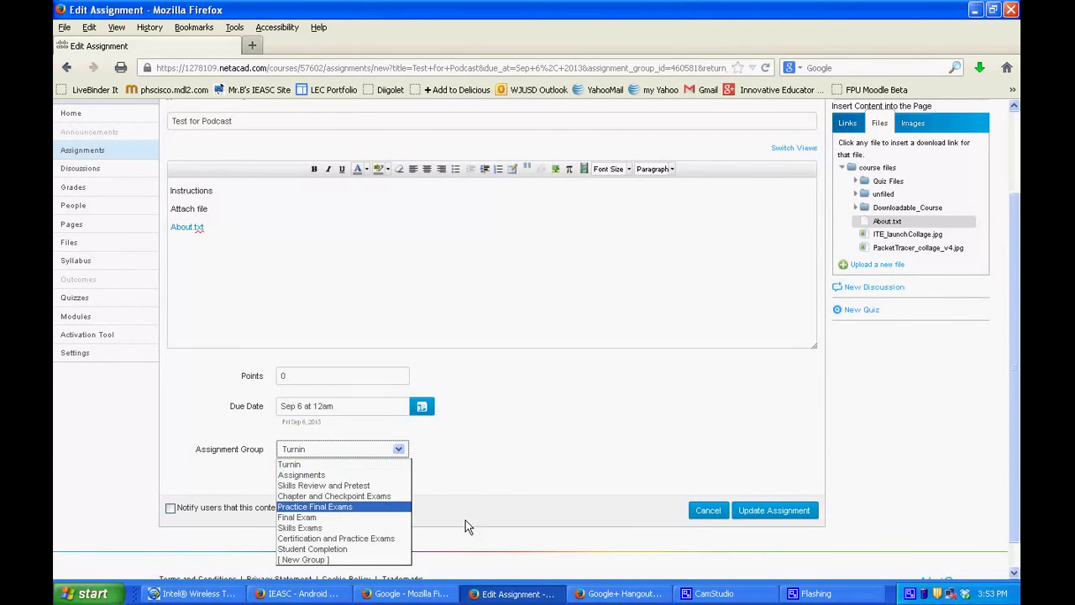
pyautogui.click(468, 495)
pyautogui.click(366, 477)
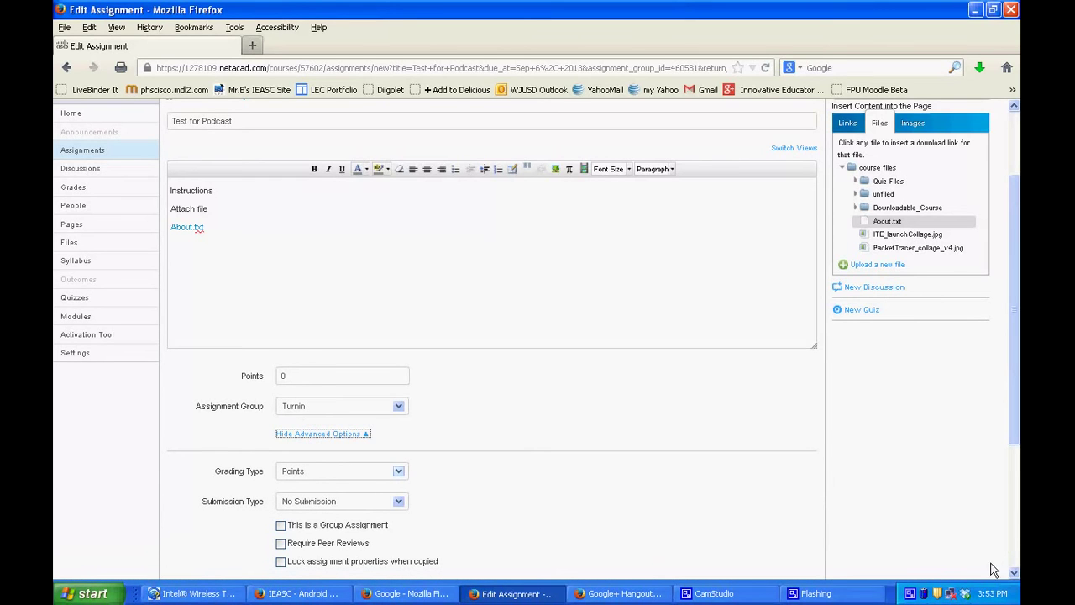
# Change the submission type from No Submission to Online.
pyautogui.click(1014, 573)
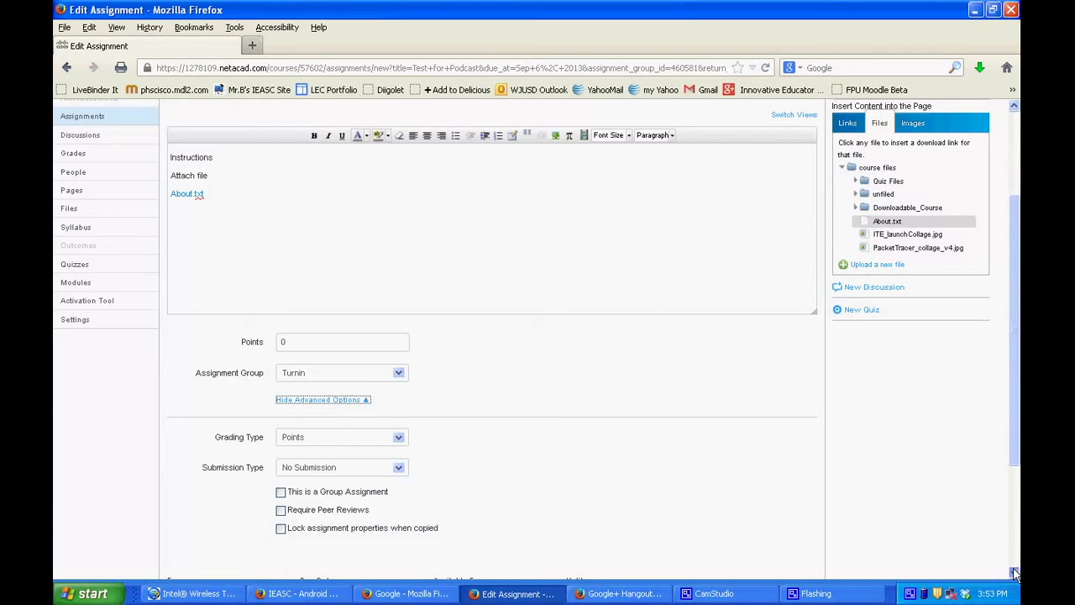
pyautogui.click(1014, 572)
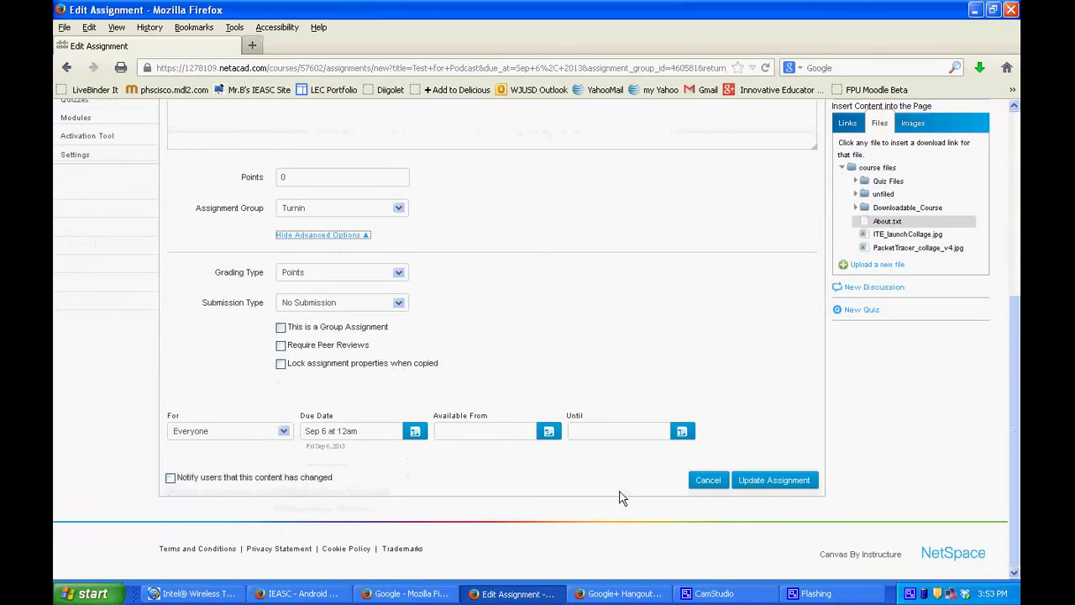
pyautogui.click(398, 304)
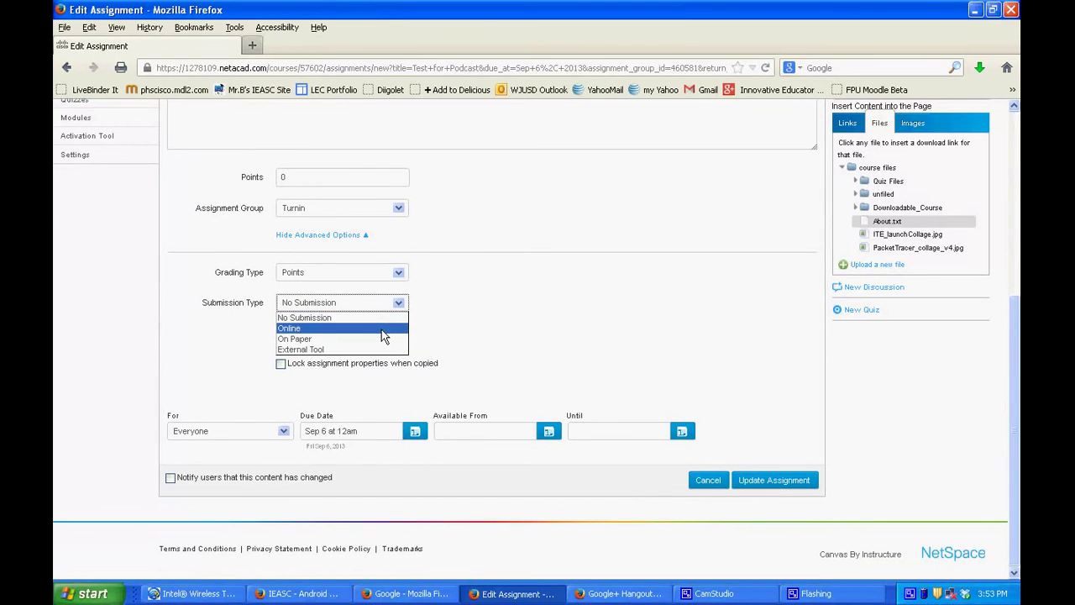
pyautogui.click(381, 329)
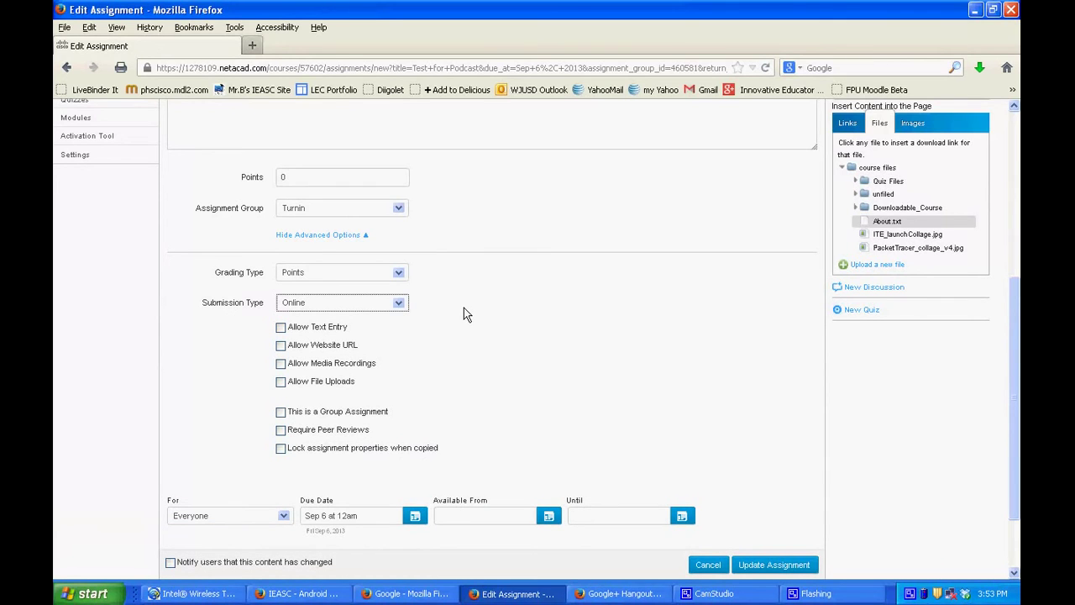
# Toggle text entry, website URL and media recording options, ending with media recordings allowed.
pyautogui.click(281, 328)
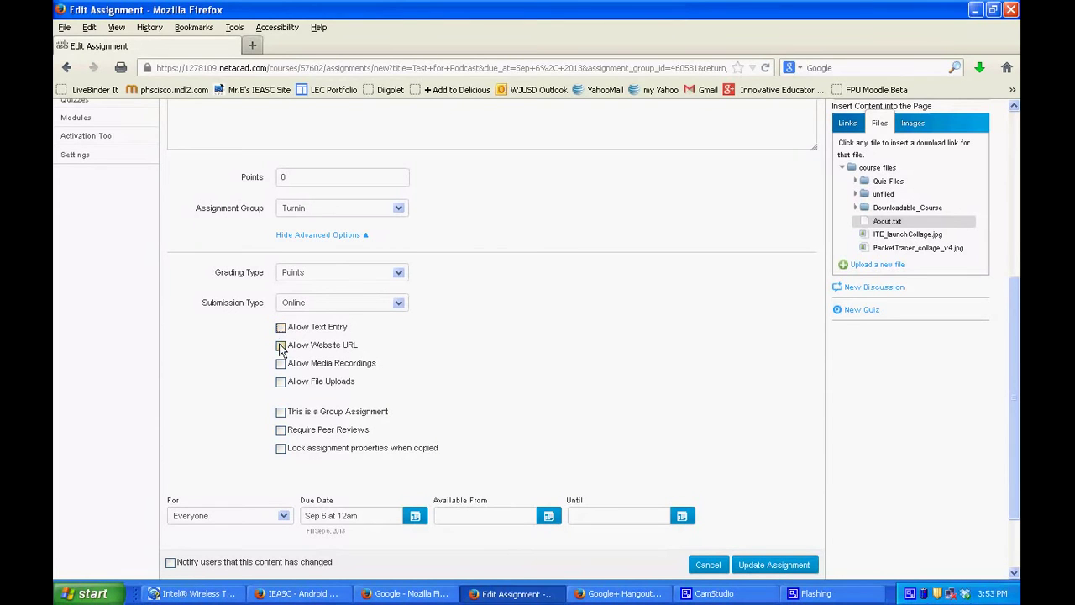
pyautogui.click(280, 346)
pyautogui.click(281, 345)
pyautogui.click(280, 363)
# Swap media recordings for file uploads, leaving upload file types unrestricted.
pyautogui.click(280, 366)
pyautogui.click(281, 383)
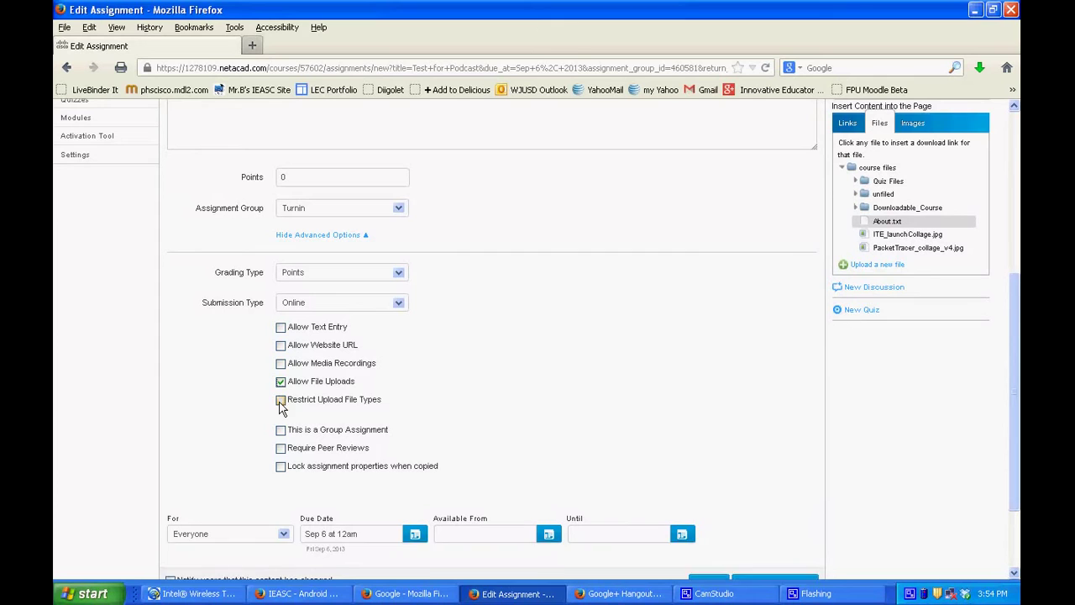
pyautogui.click(280, 399)
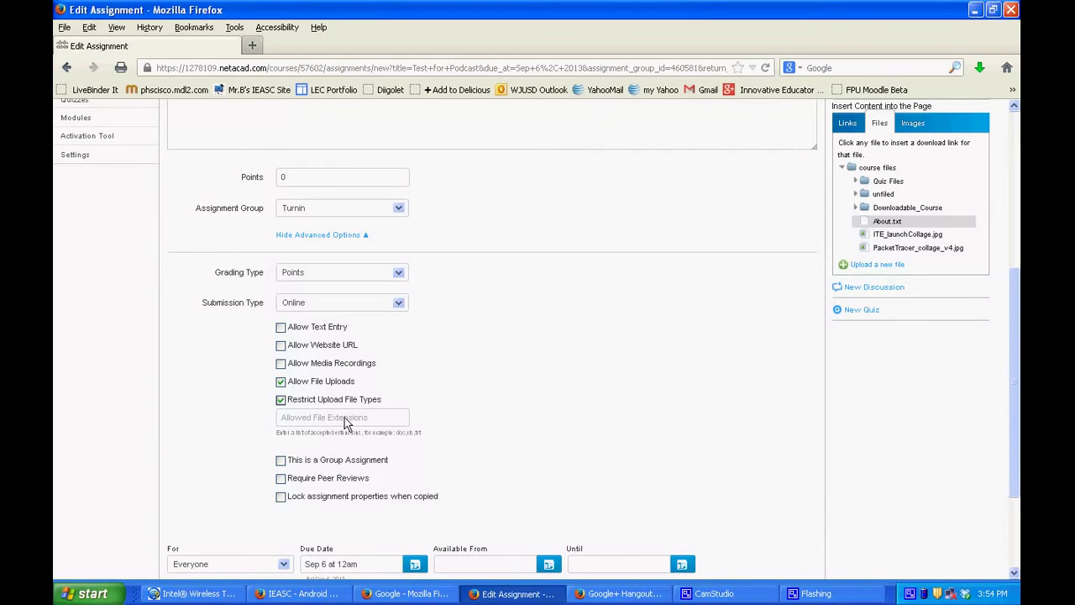
pyautogui.click(281, 402)
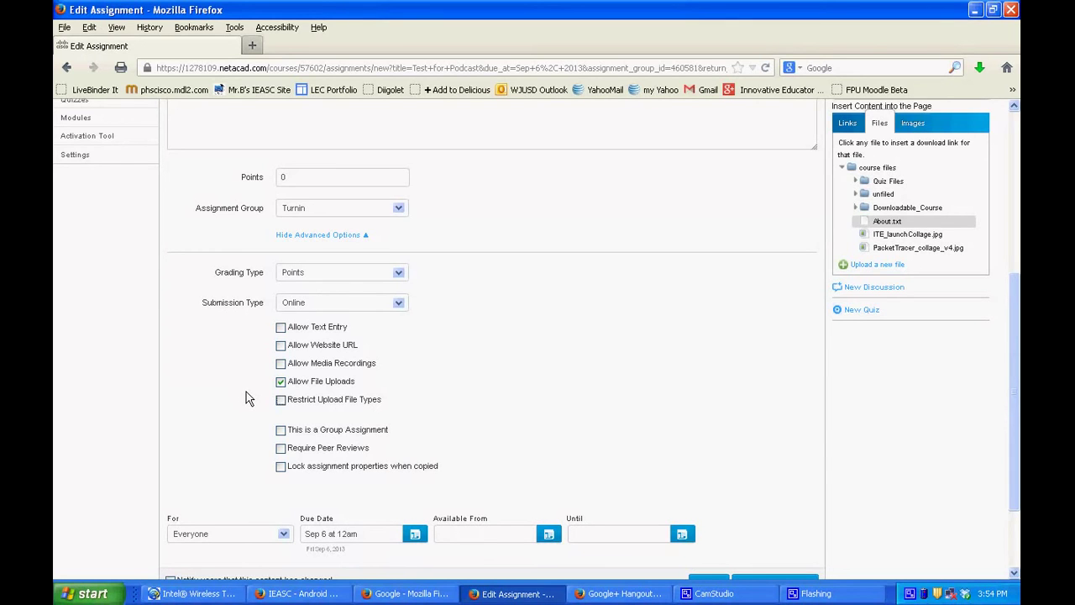
# Leave Group Assignment unchecked and enable Lock assignment properties when copied.
pyautogui.click(280, 430)
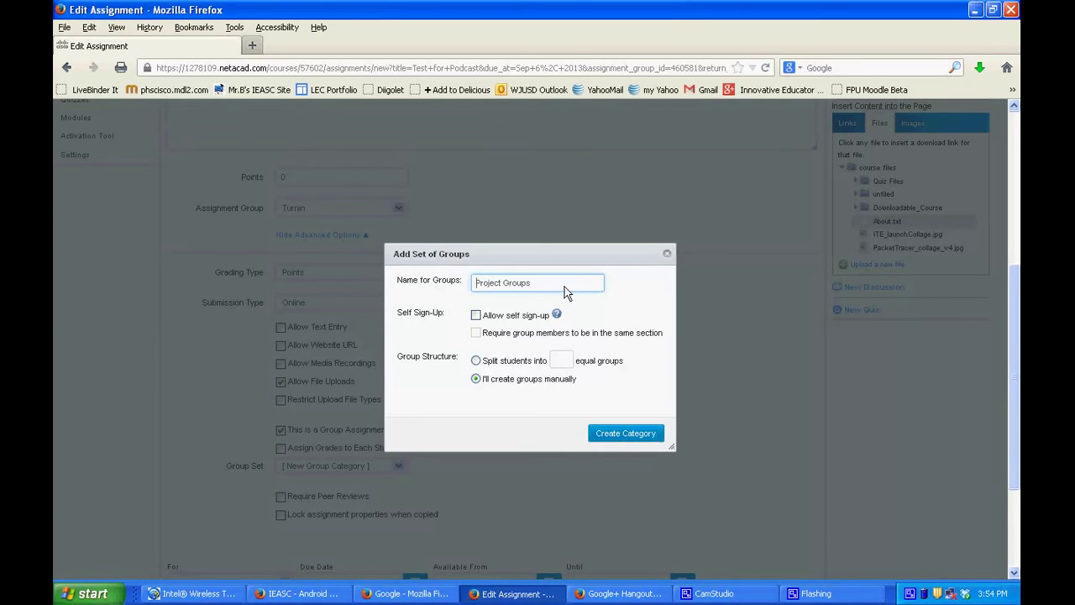
pyautogui.click(665, 256)
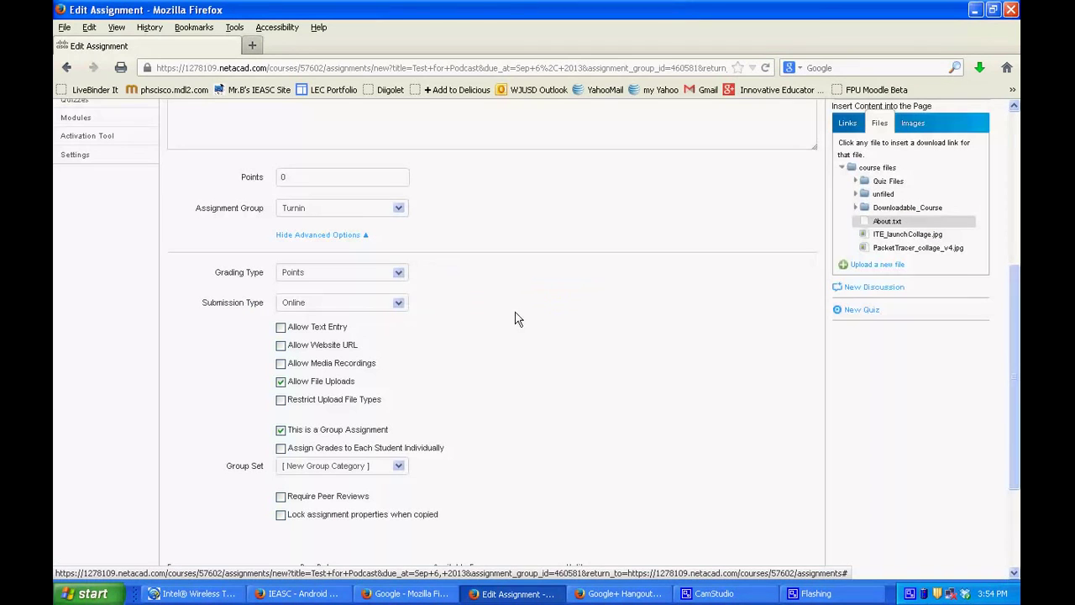
pyautogui.click(281, 431)
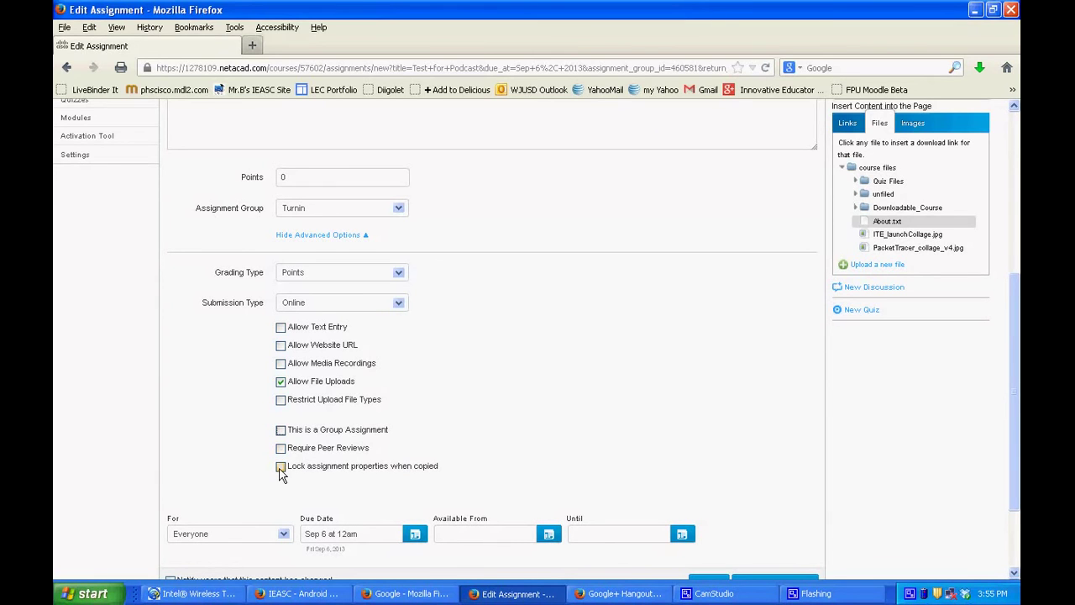
pyautogui.click(280, 468)
pyautogui.scroll(-3, 865, 501)
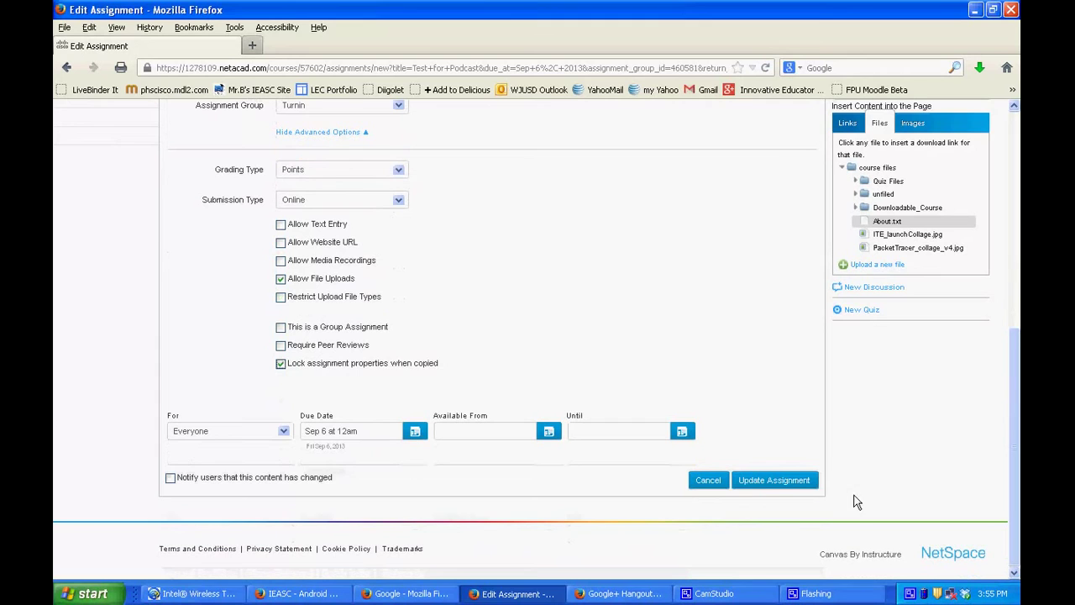
# Save Test for Podcast via Update Assignment and open TestITE5's Course Details settings.
pyautogui.click(759, 480)
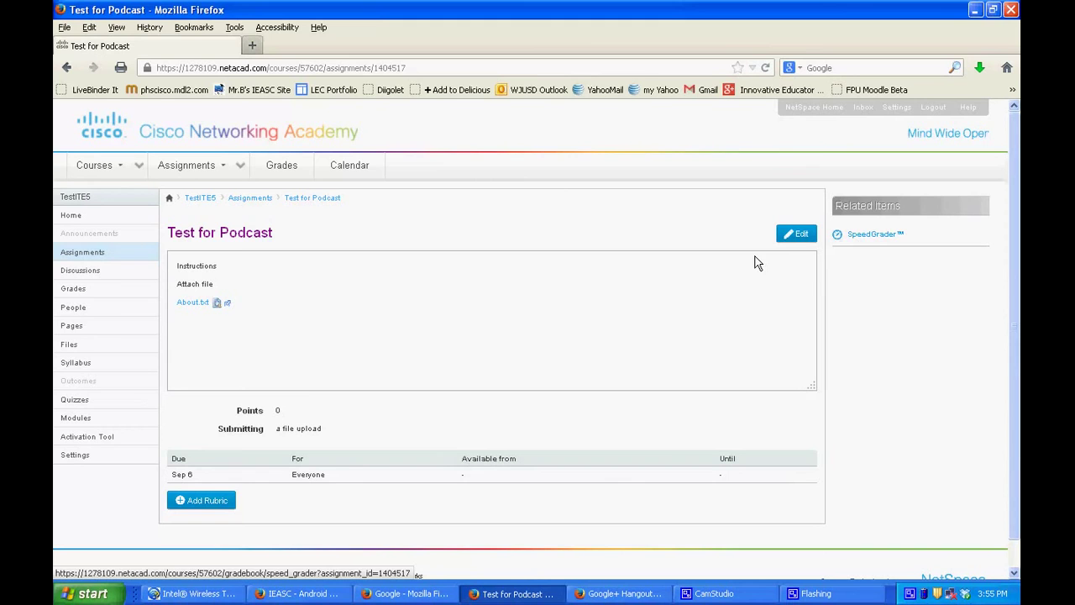
pyautogui.click(70, 458)
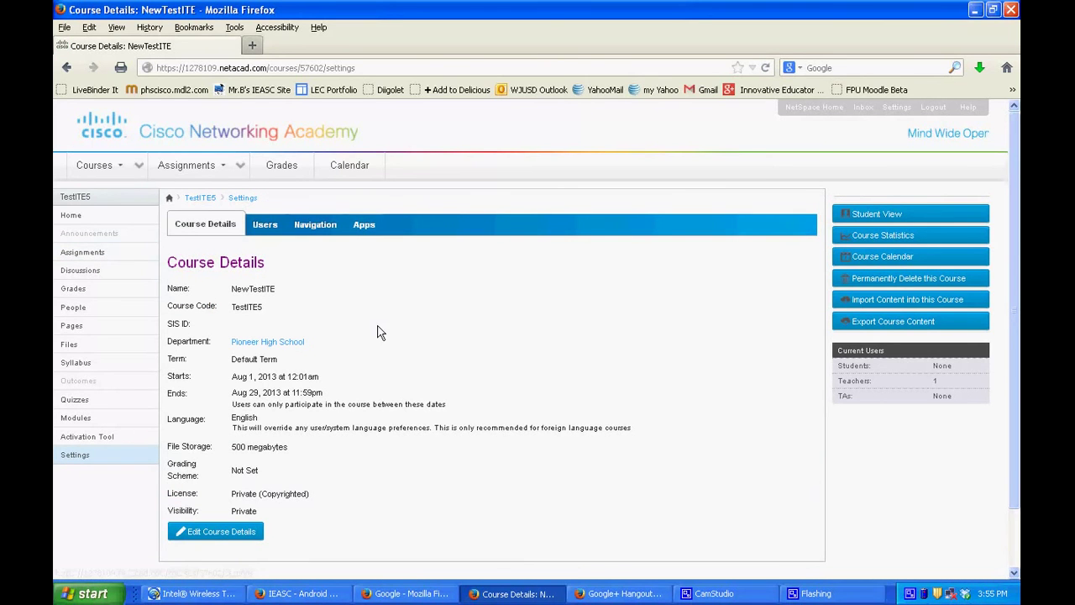
# Switch to Student View and open Test for Podcast from the Assignments list.
pyautogui.click(852, 216)
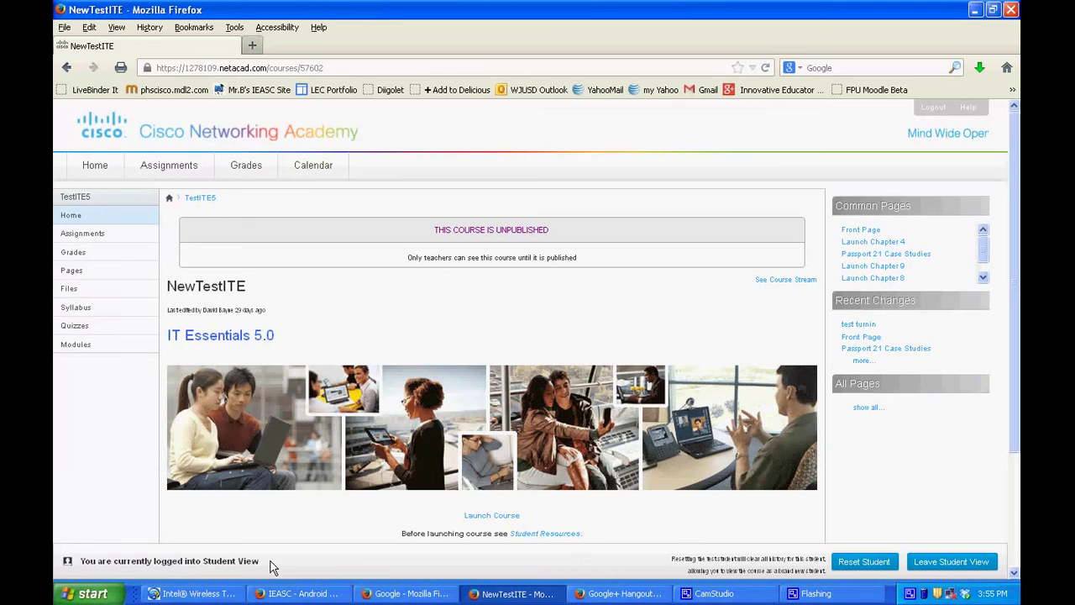
pyautogui.moveTo(271, 562); pyautogui.dragTo(82, 569)
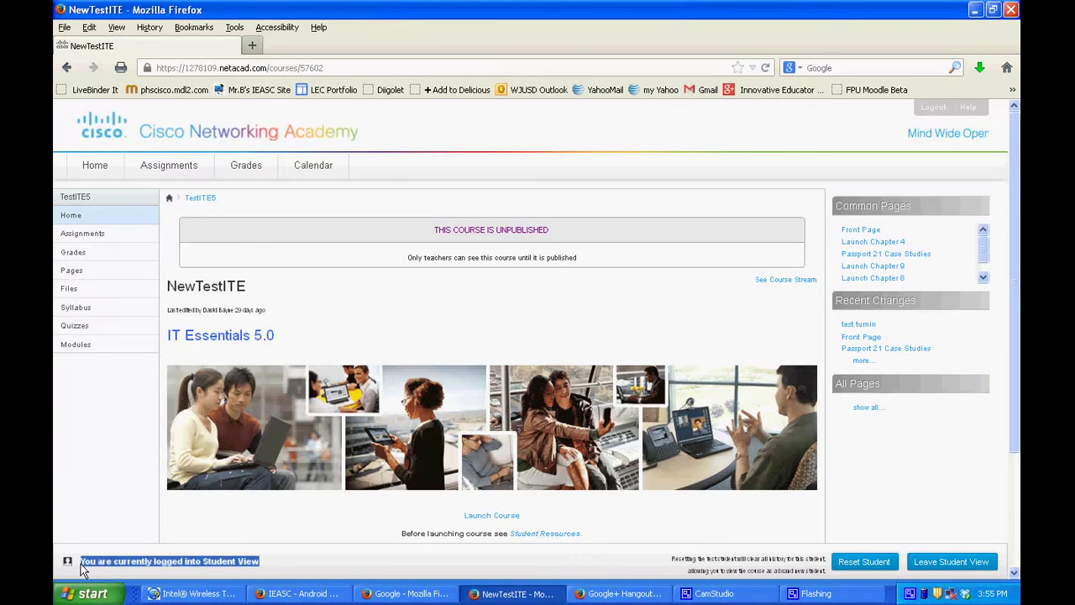
pyautogui.click(70, 236)
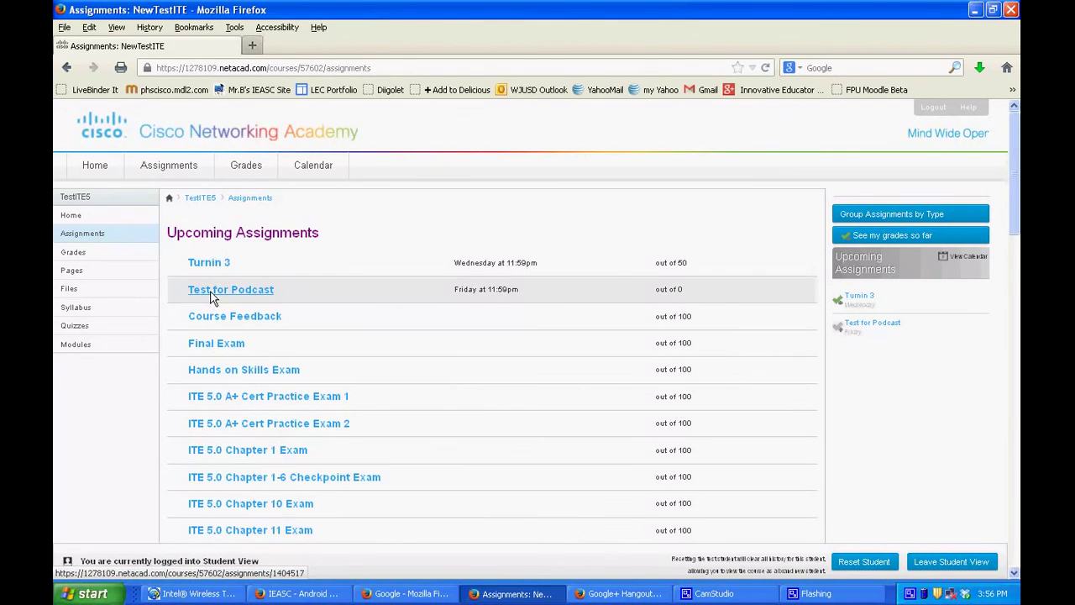
pyautogui.click(212, 294)
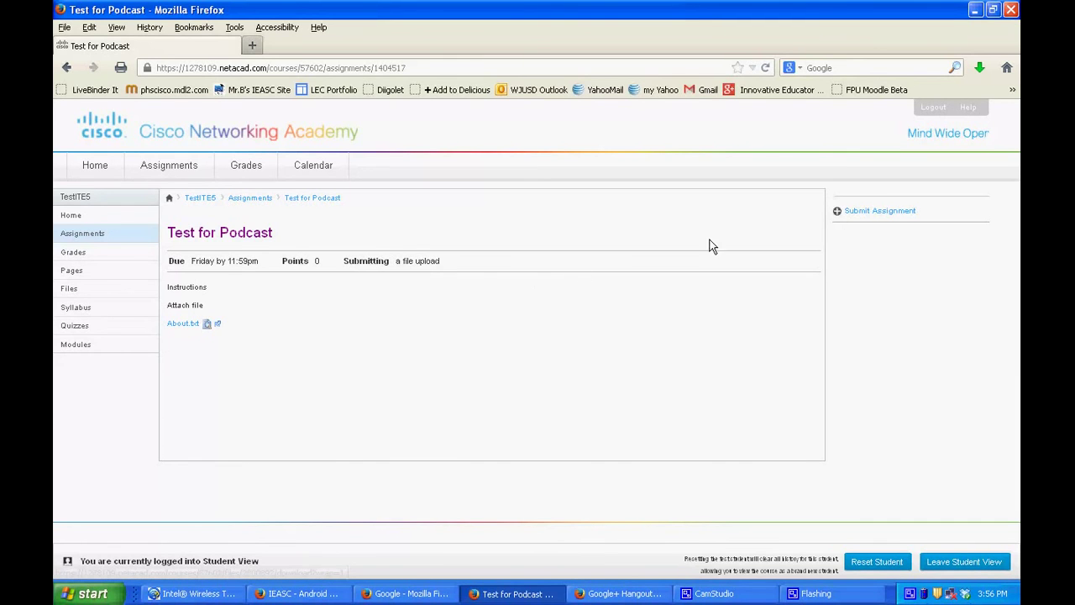
# Start the submission and browse to select Innosight- Hybrid Models.pdf for upload.
pyautogui.click(888, 216)
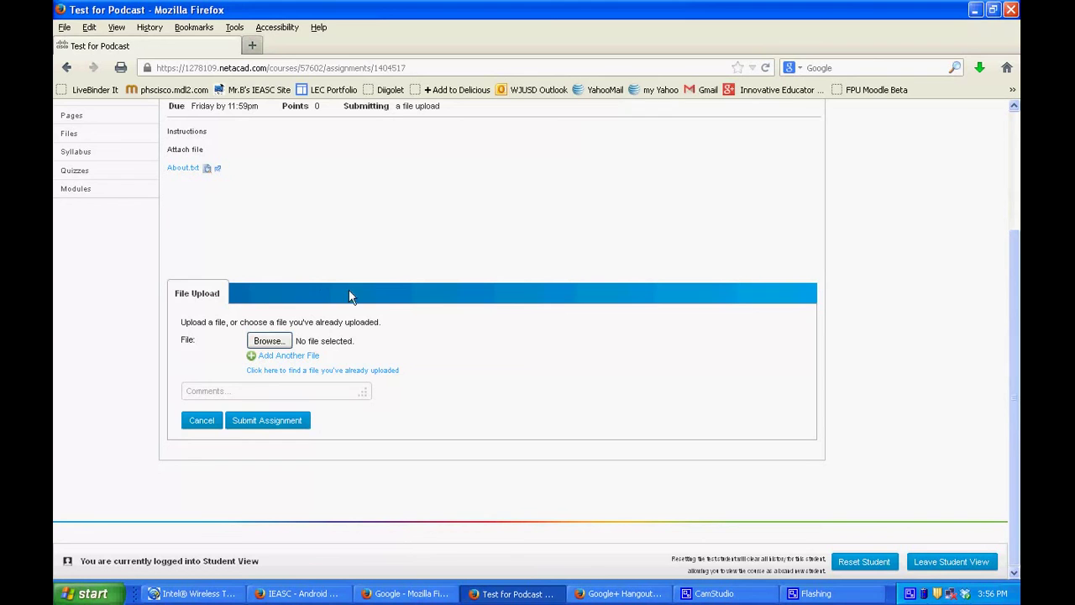
pyautogui.click(277, 343)
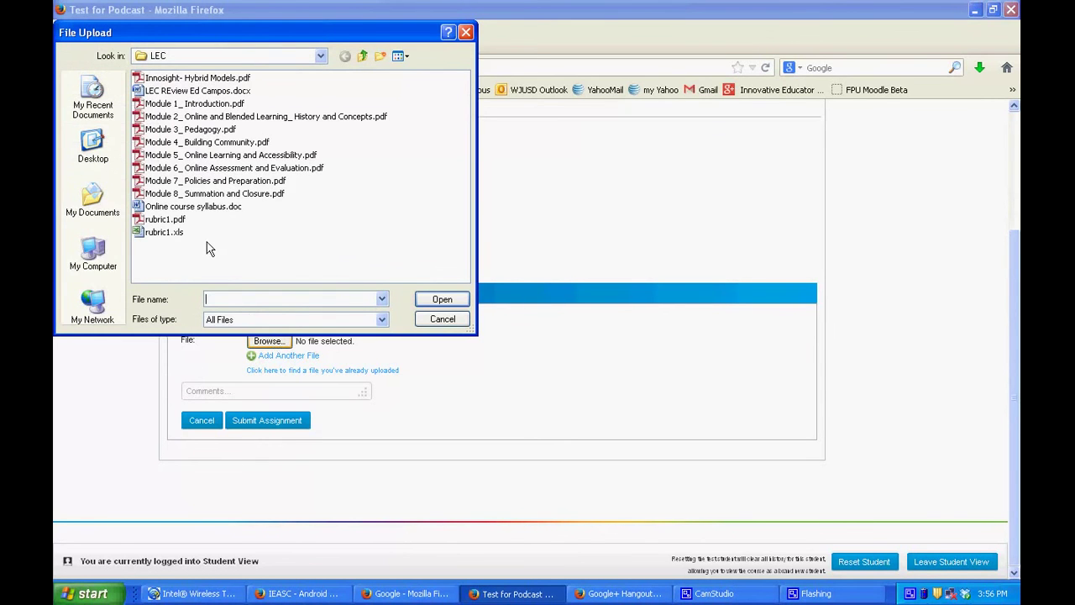
pyautogui.click(173, 78)
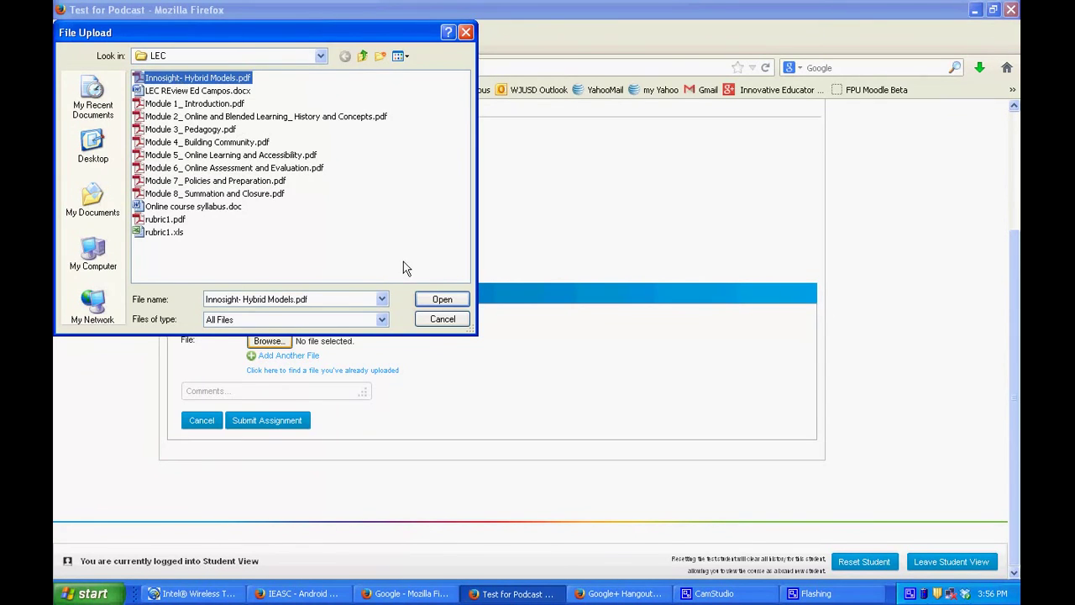
pyautogui.click(424, 300)
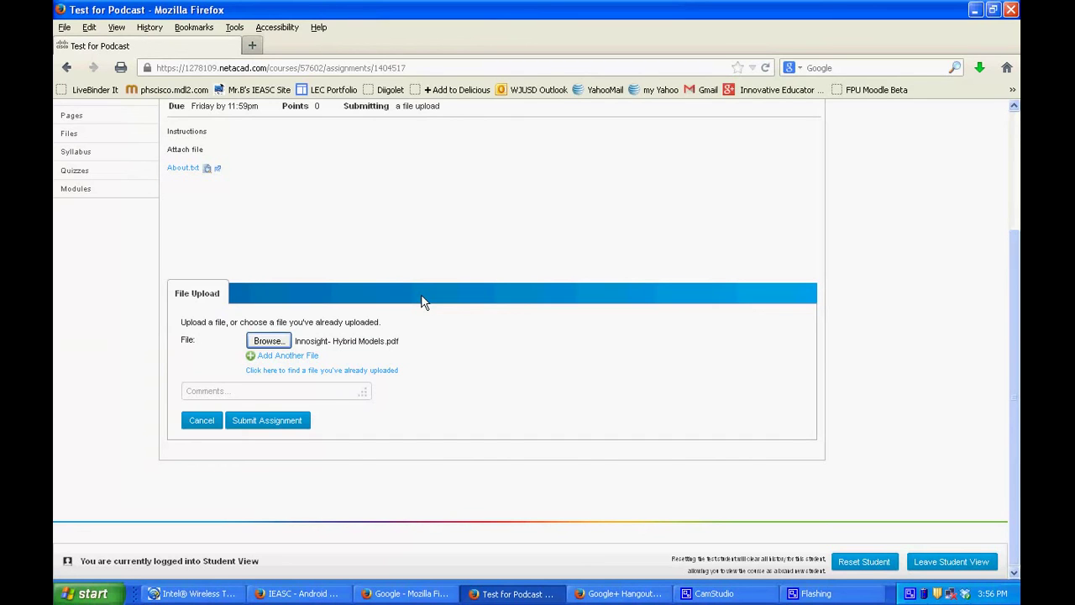
# Submit the PDF, check the Turned In! status, and view its Submission Details.
pyautogui.click(272, 423)
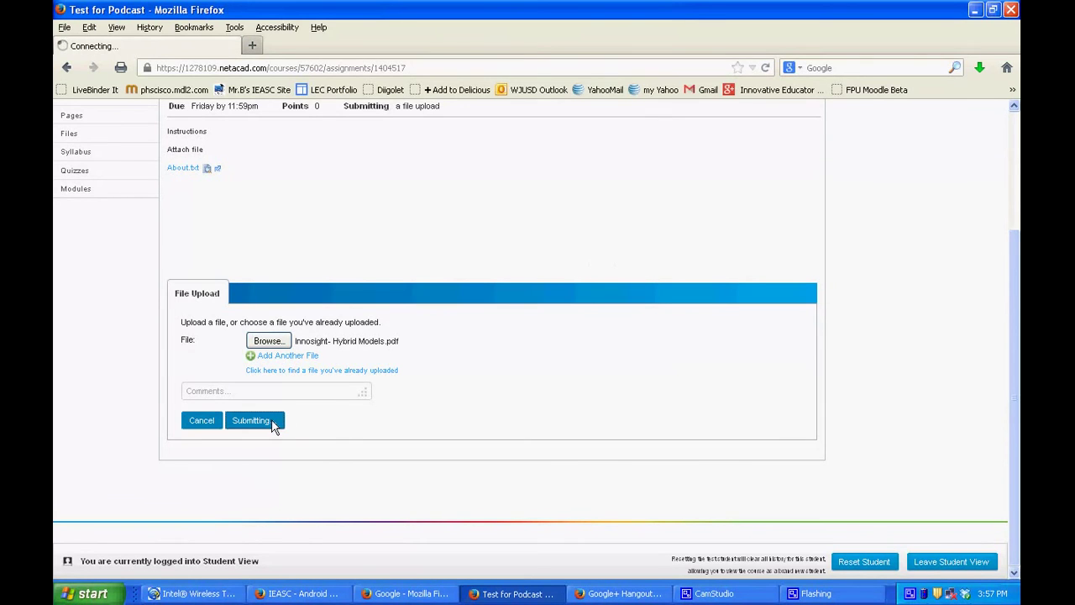
pyautogui.press('F9')
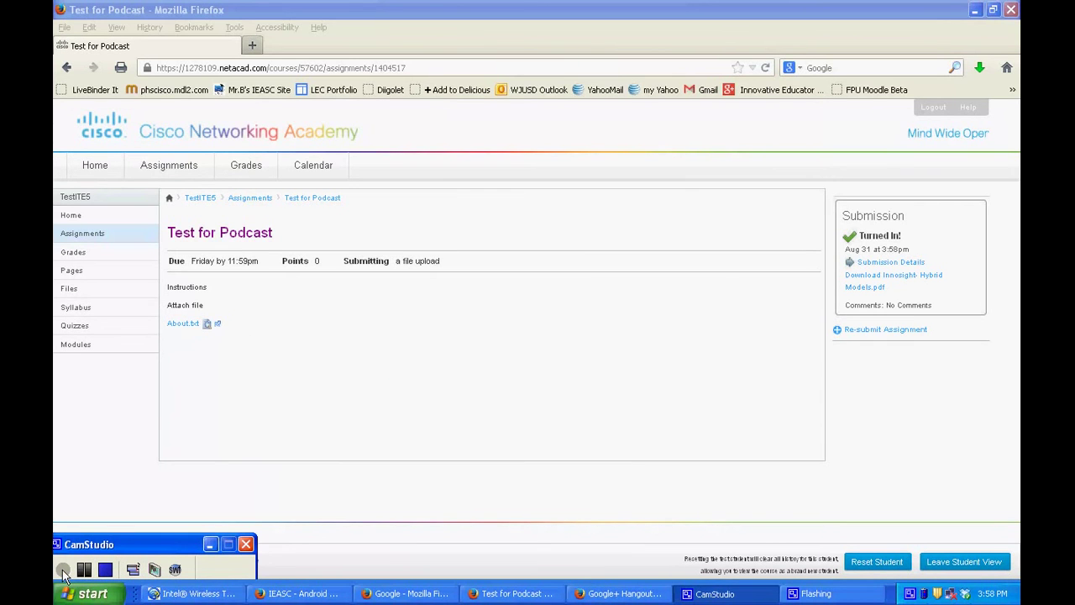
pyautogui.click(229, 464)
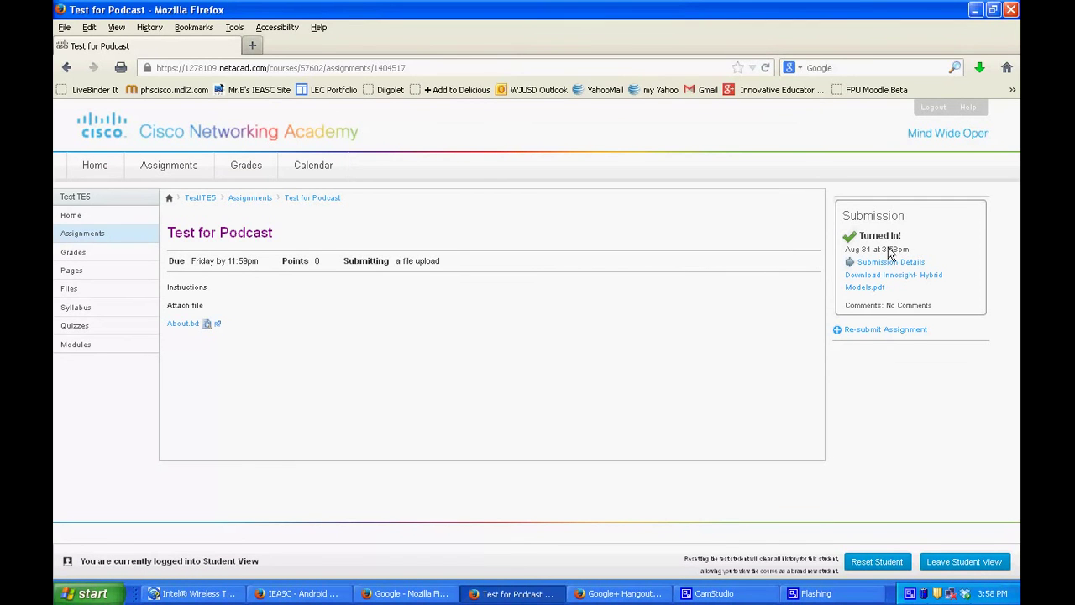
pyautogui.moveTo(907, 238); pyautogui.dragTo(853, 239)
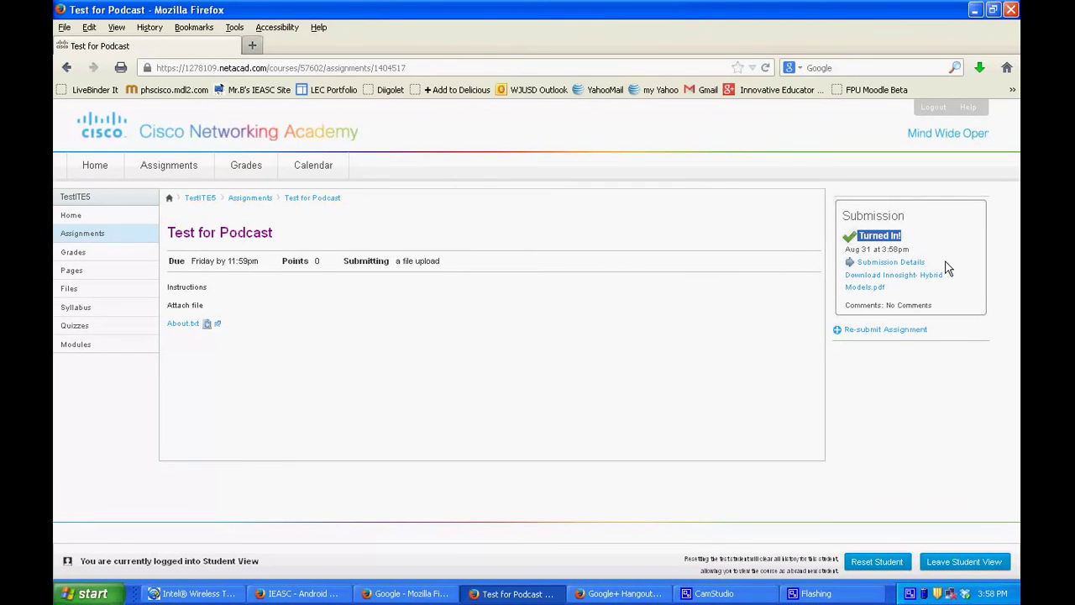
pyautogui.click(917, 263)
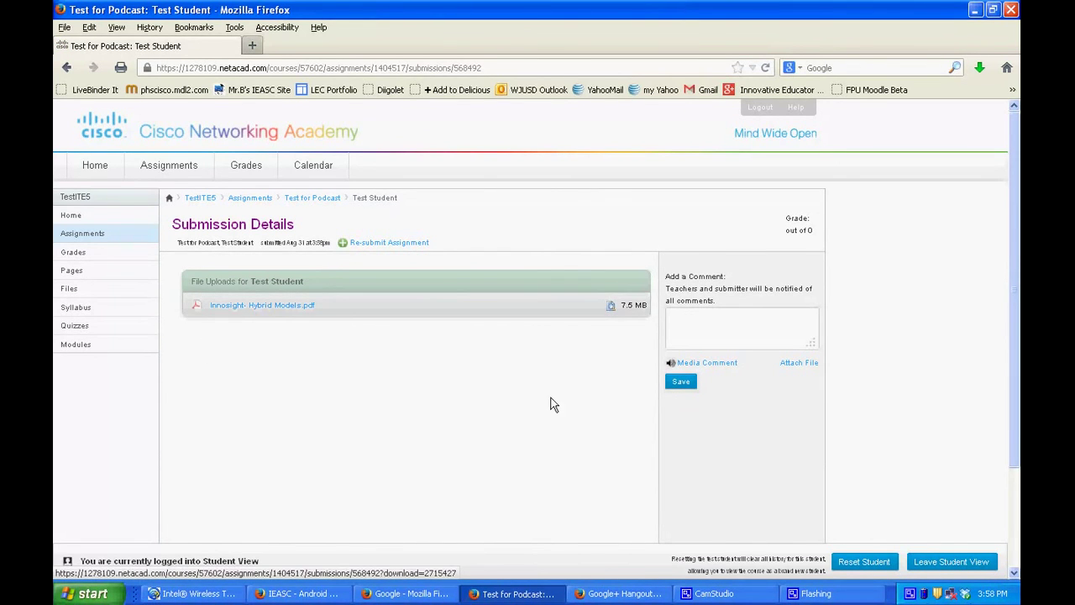
# Return to teacher view and open Test for Podcast, showing 0 out of 1 submissions graded.
pyautogui.click(932, 568)
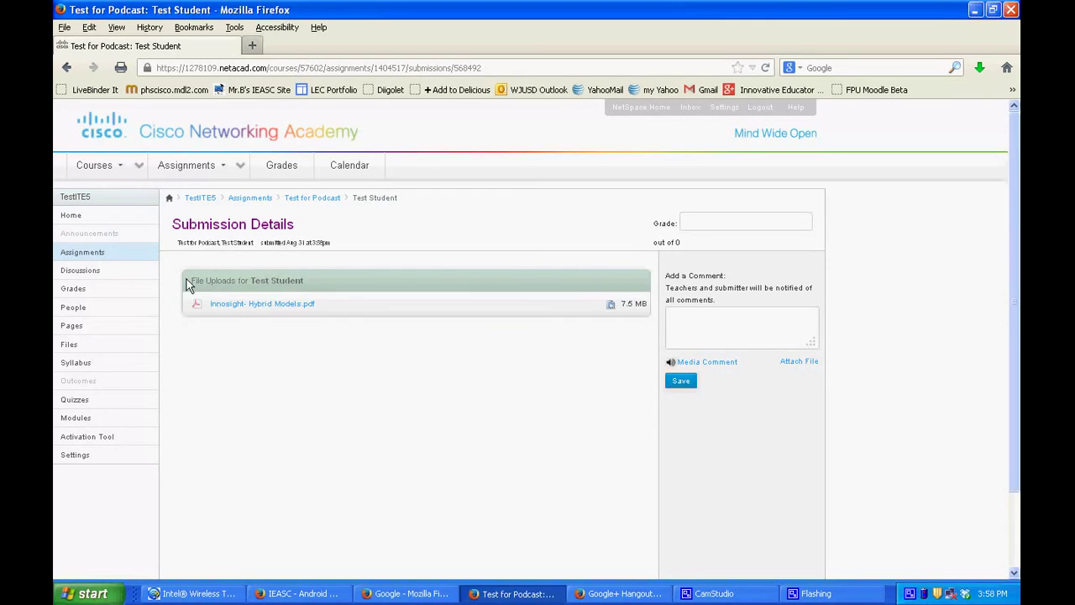
pyautogui.click(90, 257)
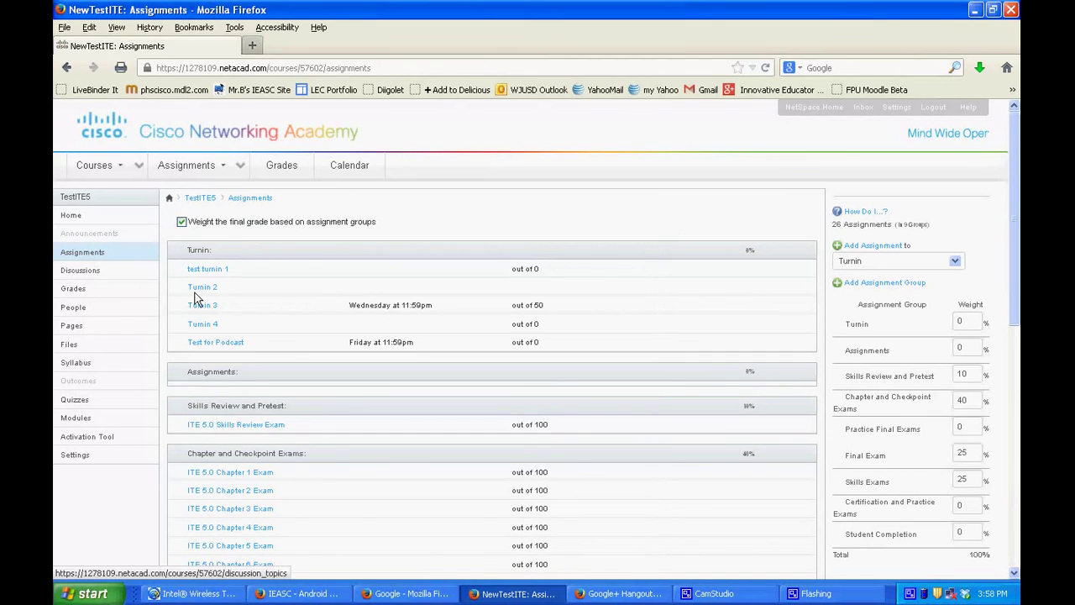
pyautogui.click(215, 344)
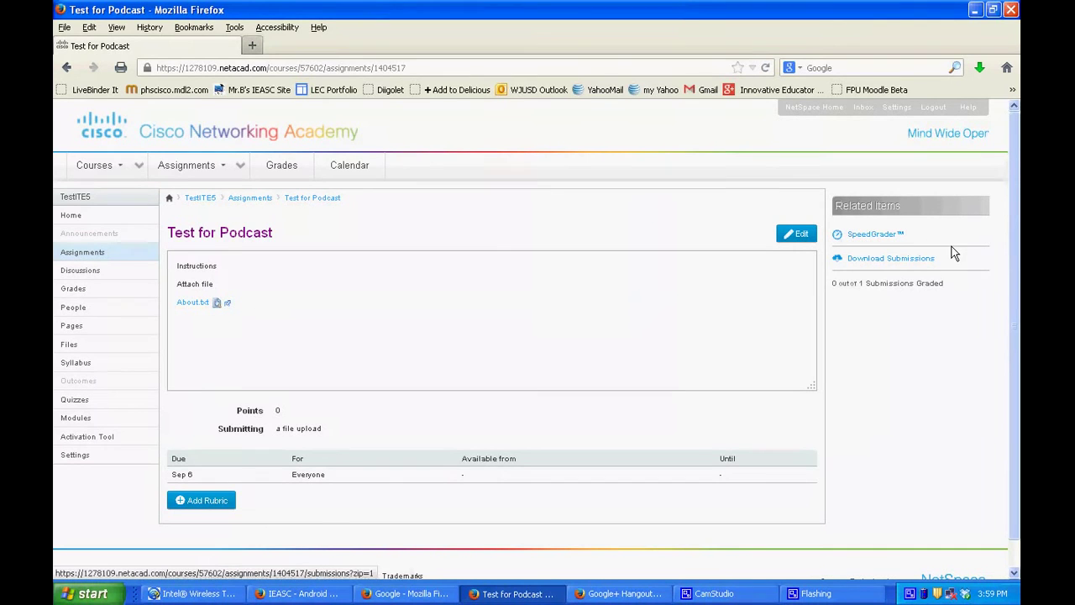
pyautogui.moveTo(948, 286); pyautogui.dragTo(842, 238)
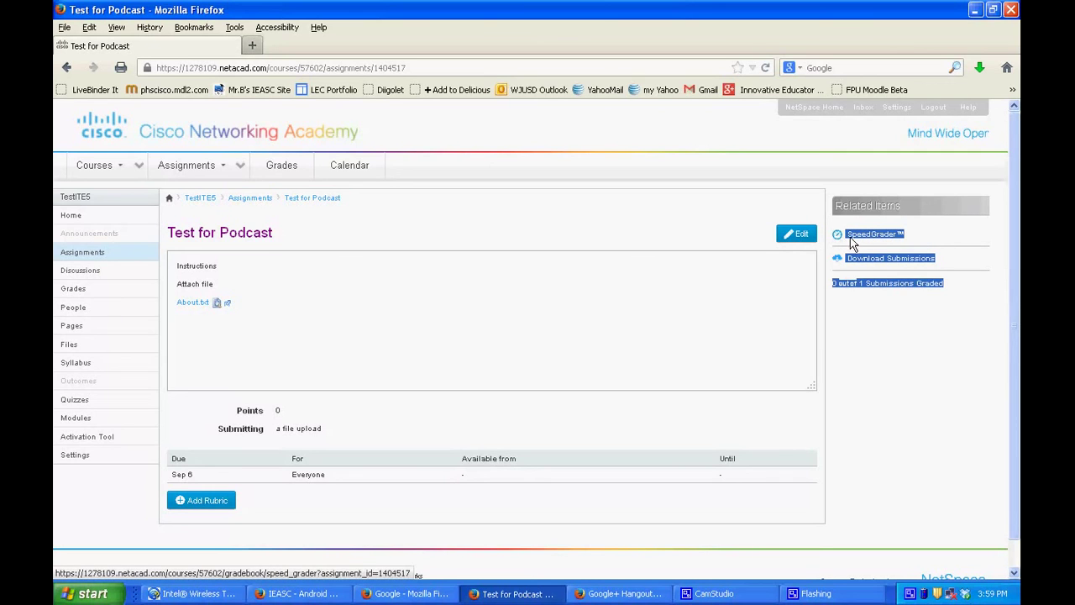
pyautogui.click(932, 258)
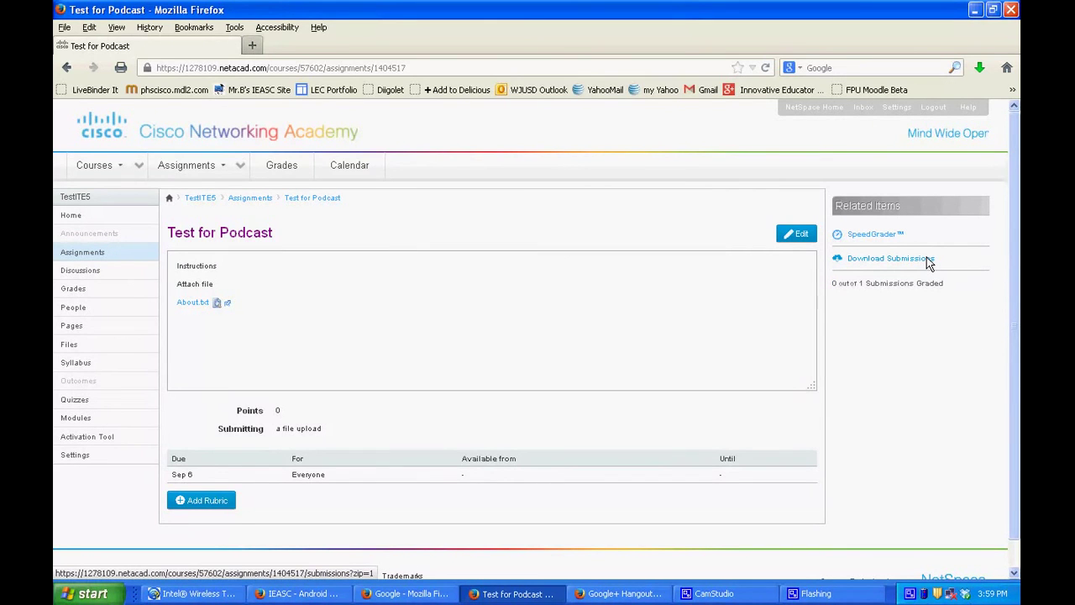
# Open the submission in SpeedGrader and scroll through the Innosight PDF, returning to page 1.
pyautogui.click(879, 236)
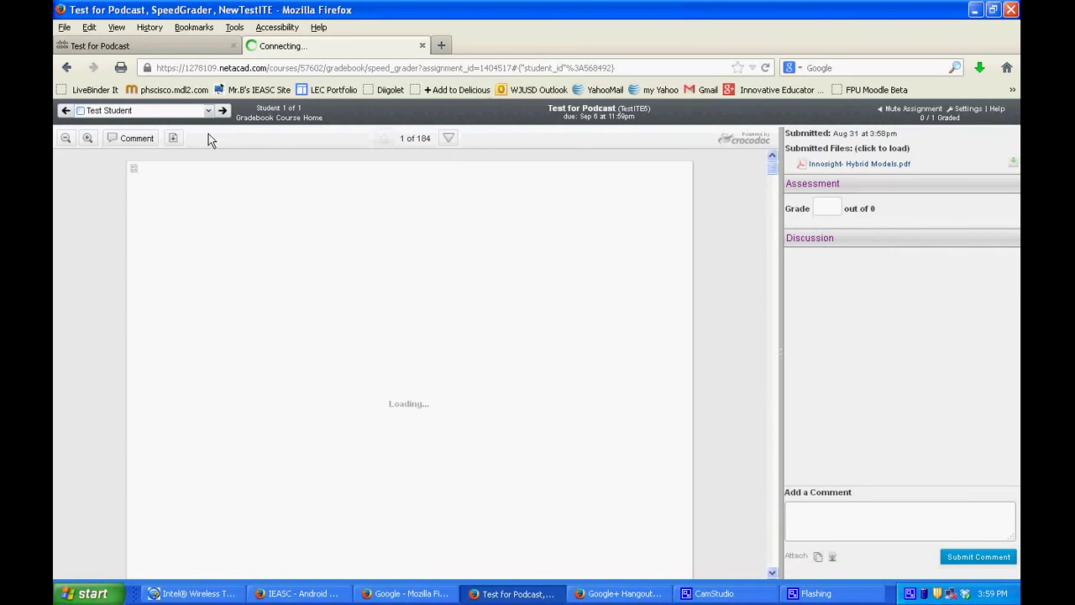
pyautogui.click(209, 112)
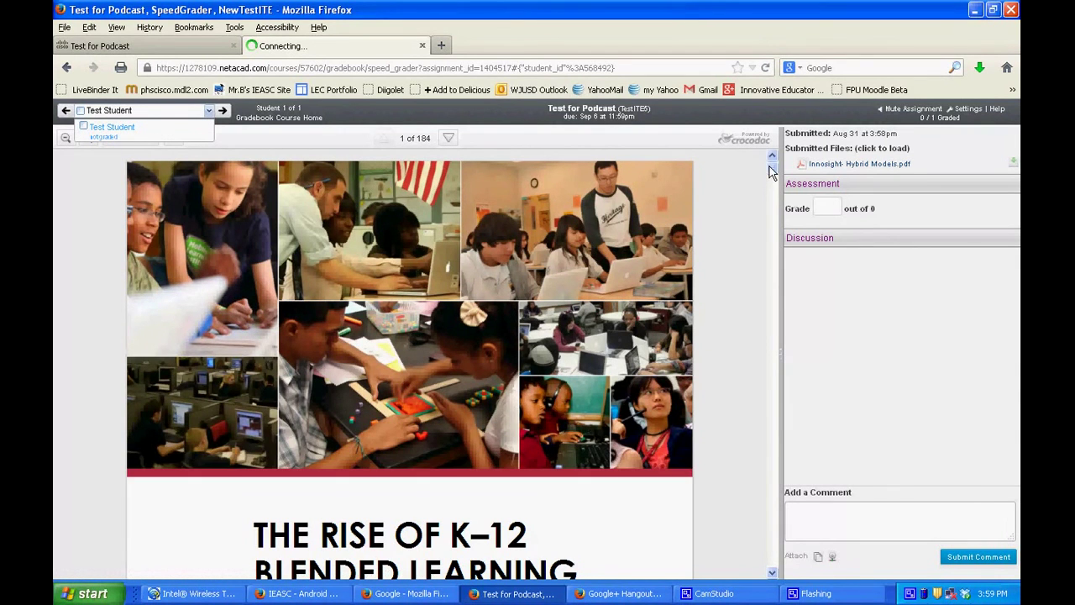
pyautogui.scroll(-5, 771, 172)
pyautogui.moveTo(774, 255); pyautogui.dragTo(776, 461)
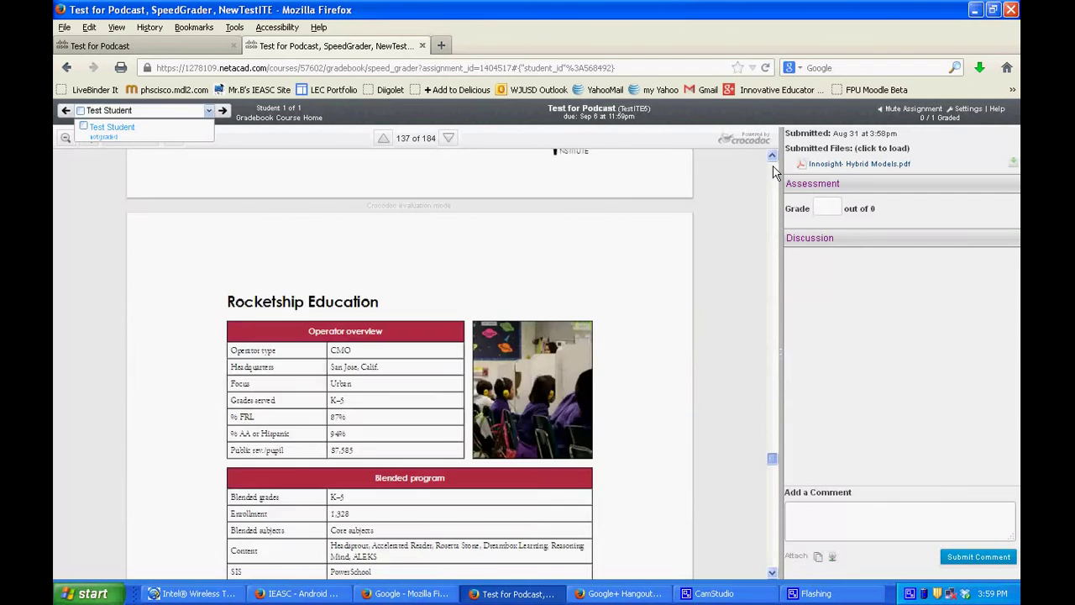
pyautogui.click(775, 172)
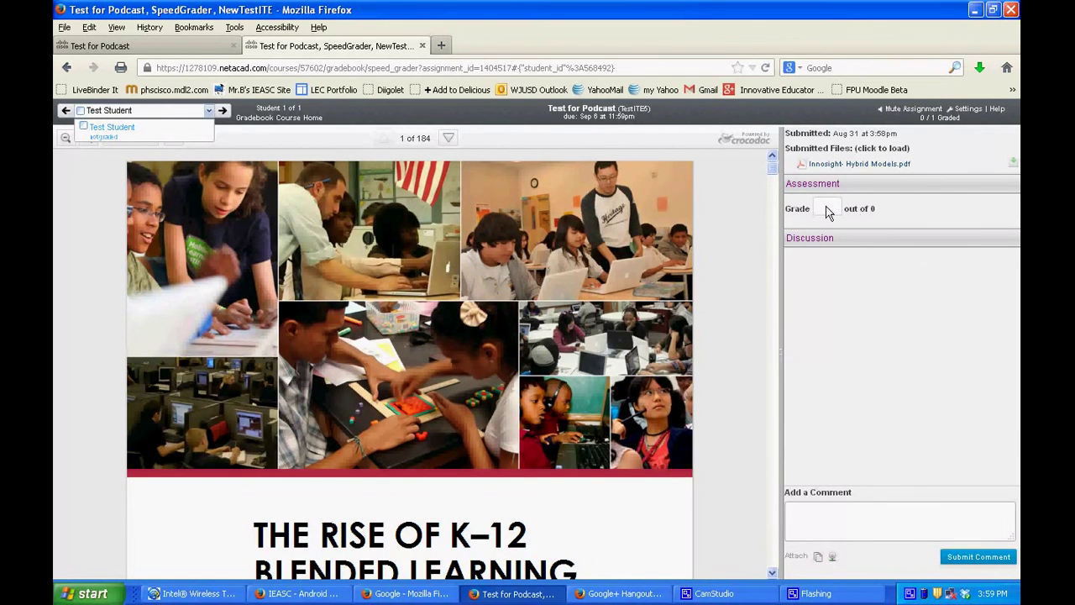
pyautogui.moveTo(878, 212); pyautogui.dragTo(787, 217)
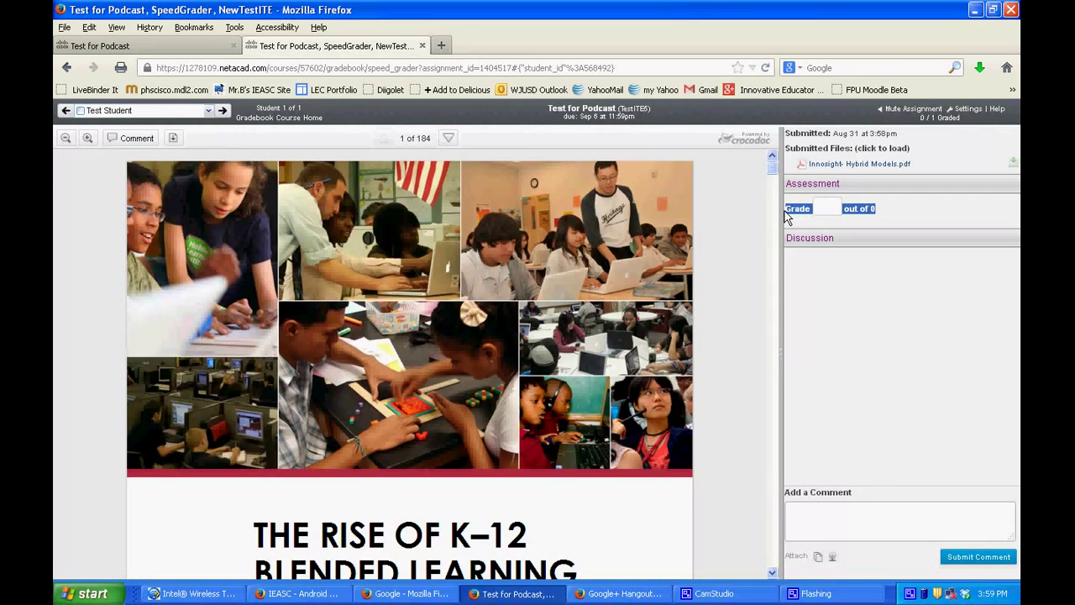
# Post the SpeedGrader comment 'You should always upload your files after you save them.'.
pyautogui.click(827, 525)
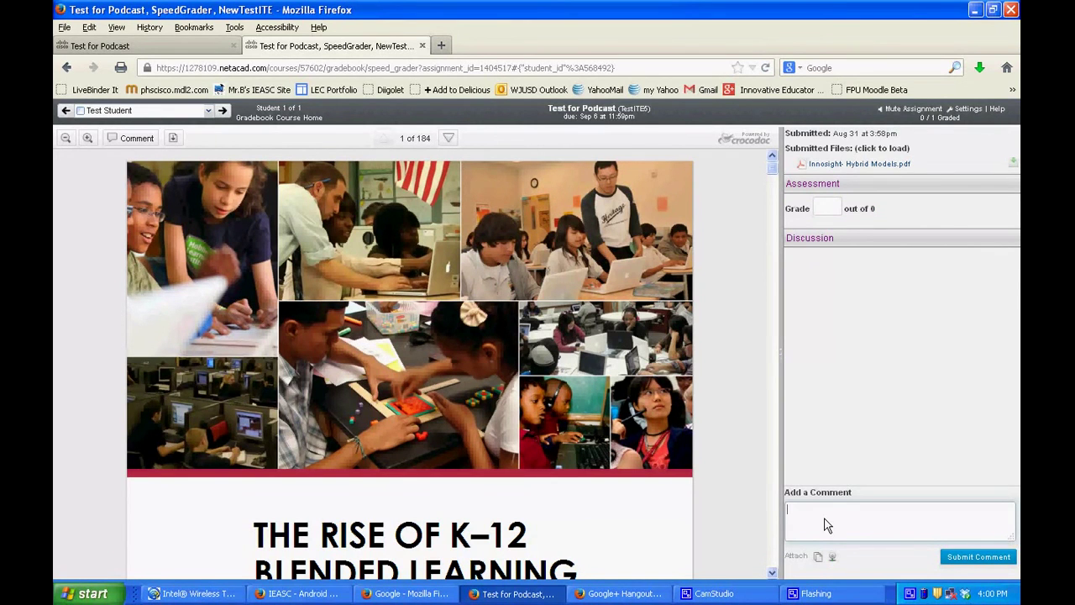
pyautogui.write('You should always upload your files after you save them.')
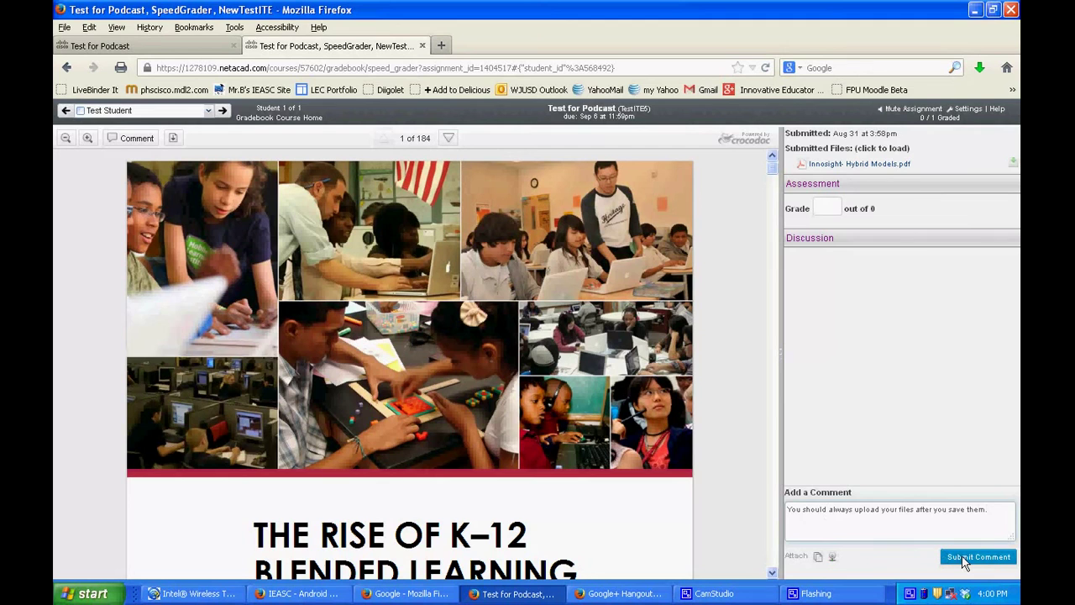
pyautogui.click(966, 559)
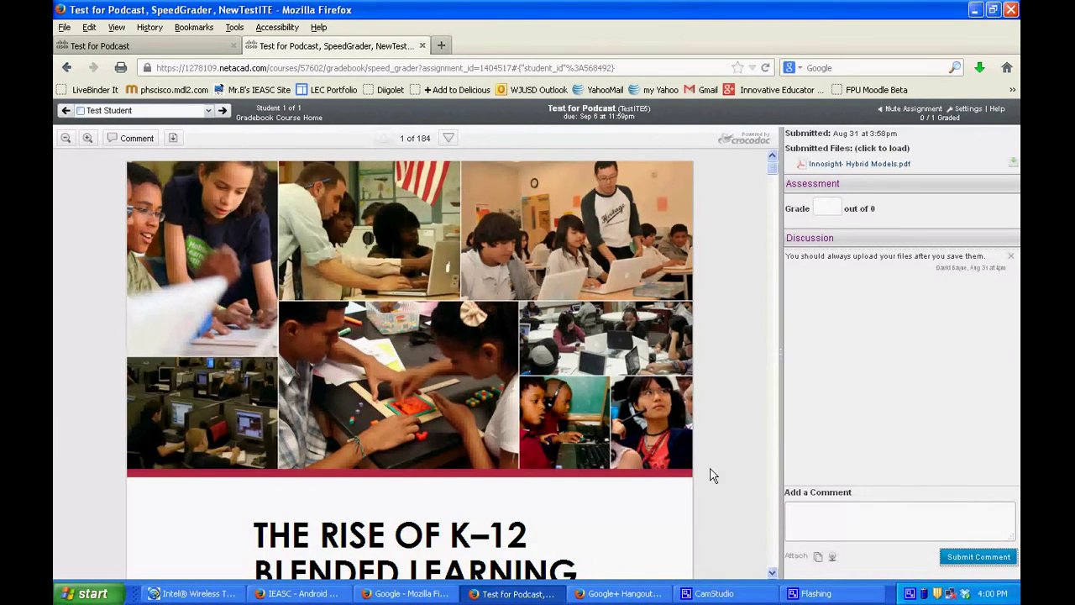
pyautogui.click(209, 112)
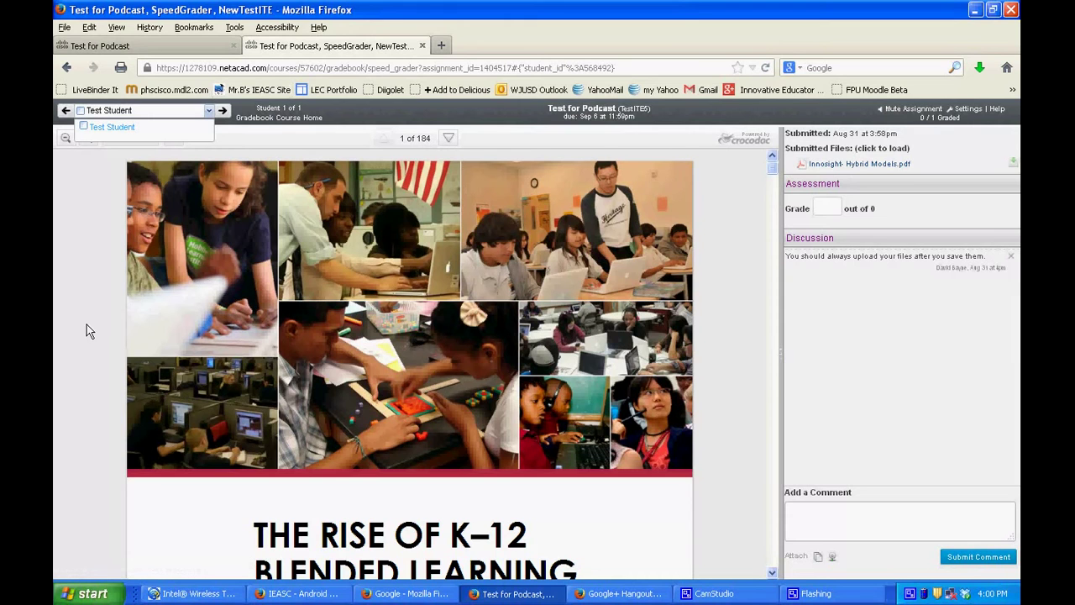
# Close the SpeedGrader tab to get back to the Test for Podcast page.
pyautogui.click(422, 46)
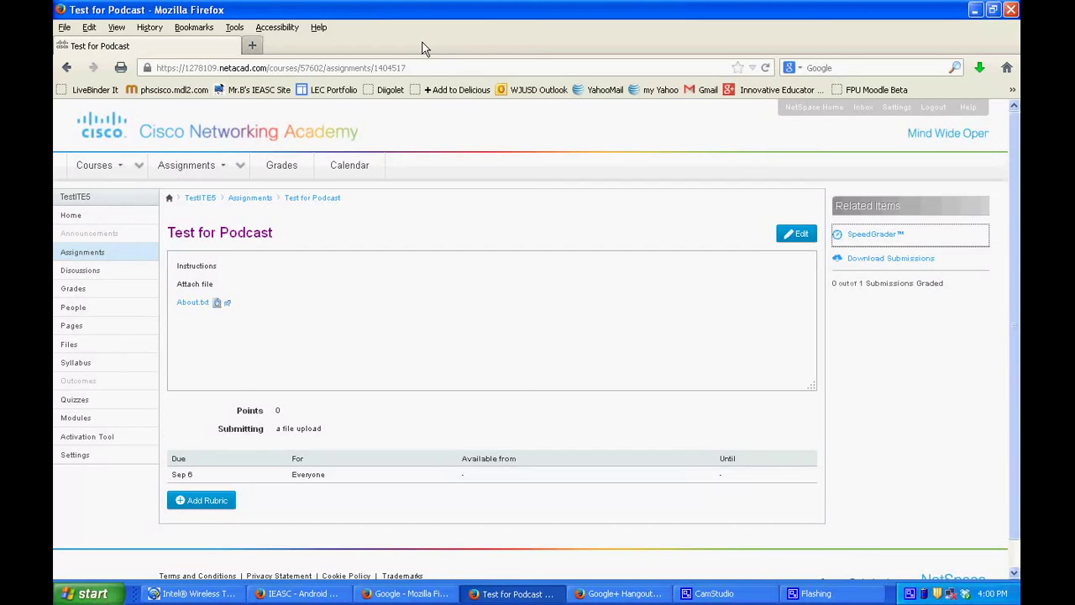